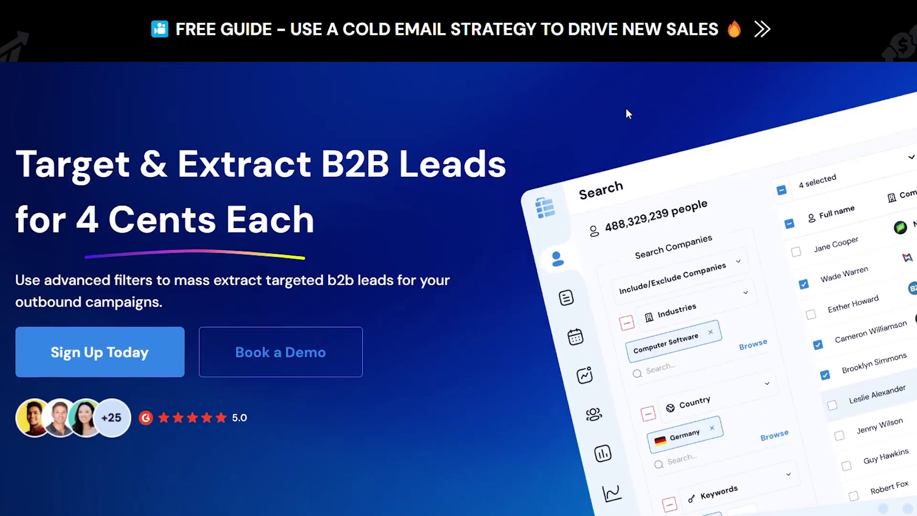
Step: Scroll down through the ListKit marketing landing page
{"action": "scroll", "coordinate": [627, 113], "scroll_direction": "down", "scroll_amount": 3}
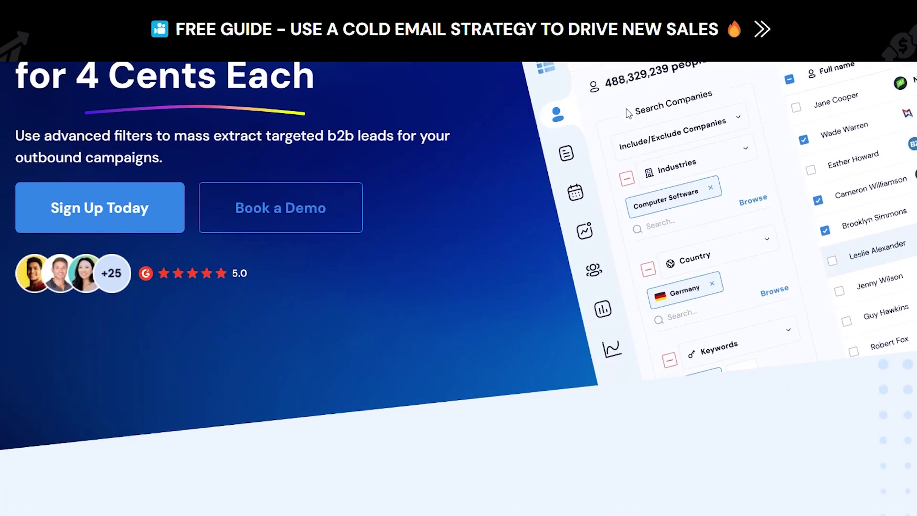
{"action": "scroll", "coordinate": [627, 113], "scroll_direction": "down", "scroll_amount": 5}
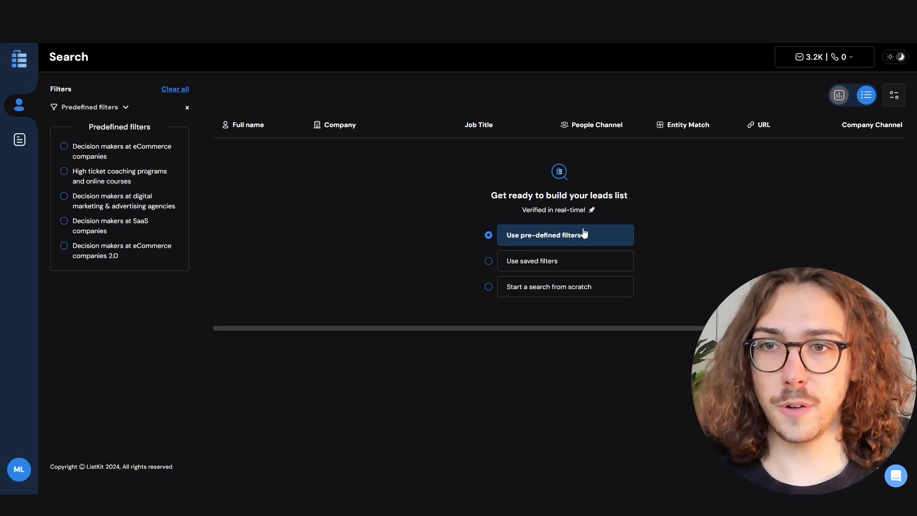
Step: Apply the 'Decision makers at eCommerce companies' preset, then clear all filters and close the presets panel
{"action": "left_click", "coordinate": [91, 154]}
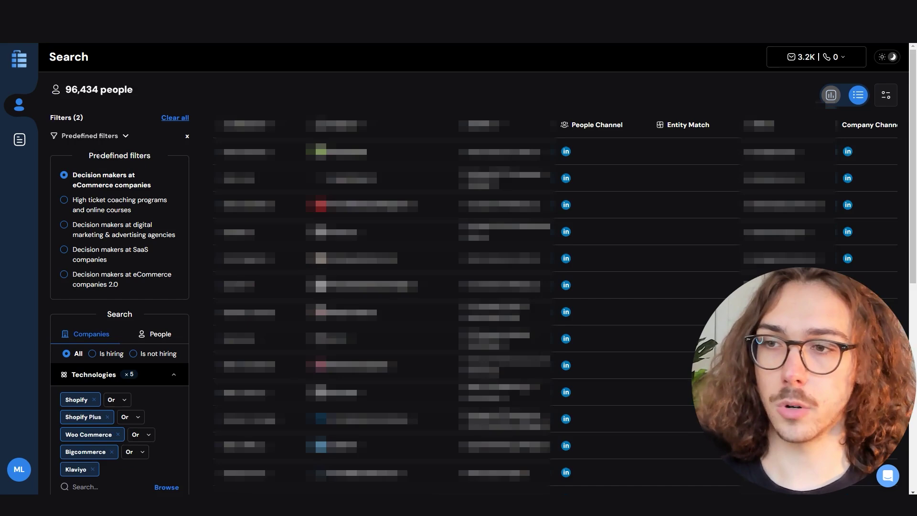
{"action": "scroll", "coordinate": [108, 266], "scroll_direction": "down", "scroll_amount": 3}
{"action": "scroll", "coordinate": [108, 266], "scroll_direction": "up", "scroll_amount": 1}
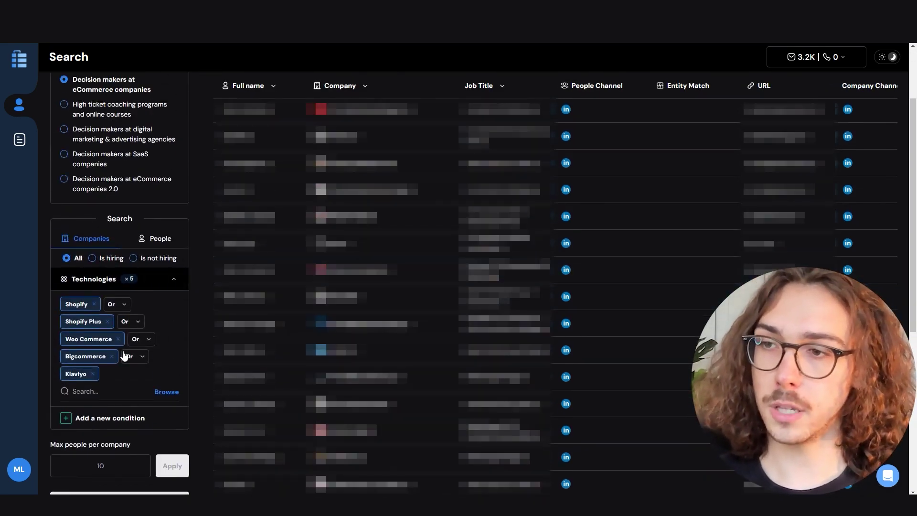
{"action": "scroll", "coordinate": [169, 234], "scroll_direction": "up", "scroll_amount": 2}
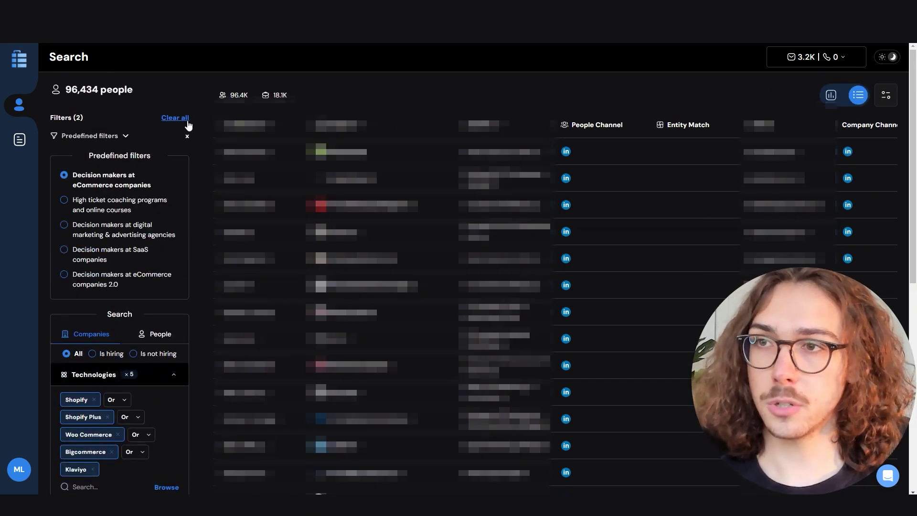
{"action": "left_click", "coordinate": [187, 119]}
{"action": "left_click", "coordinate": [187, 107]}
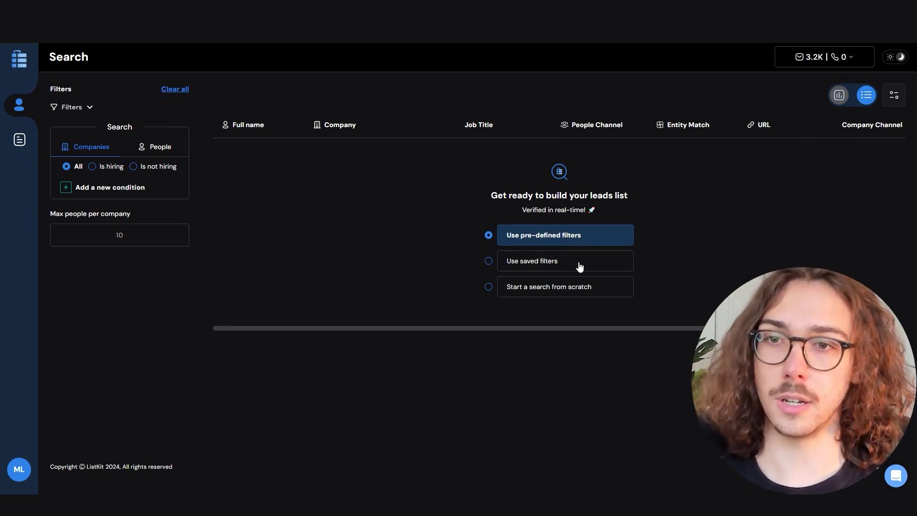
Step: Start a search from scratch and browse the People condition list
{"action": "left_click", "coordinate": [535, 290]}
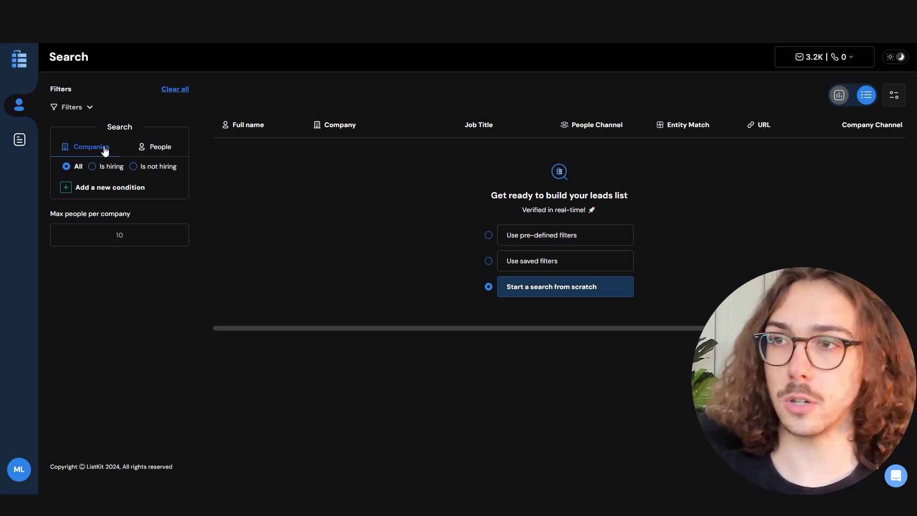
{"action": "left_click", "coordinate": [169, 151]}
{"action": "left_click", "coordinate": [112, 203]}
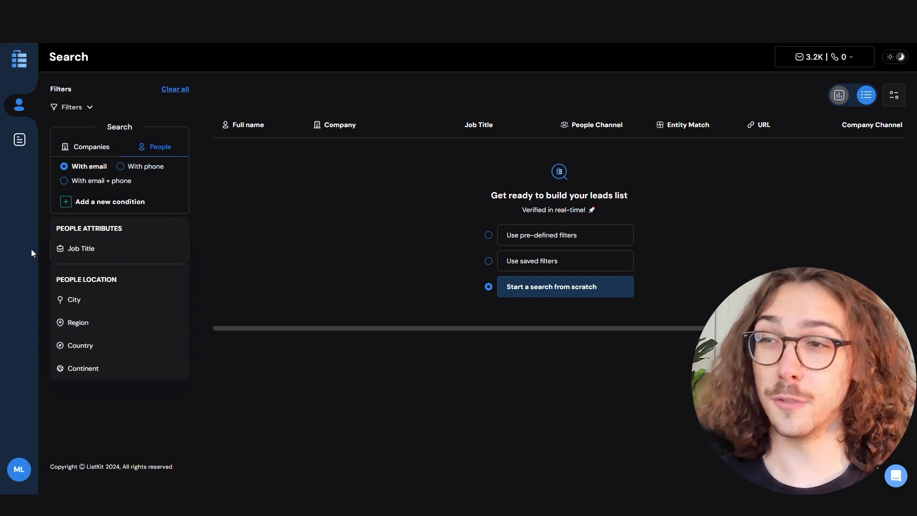
Step: Add an Include companies condition from the Companies condition list
{"action": "left_click", "coordinate": [92, 147]}
{"action": "left_click", "coordinate": [110, 191]}
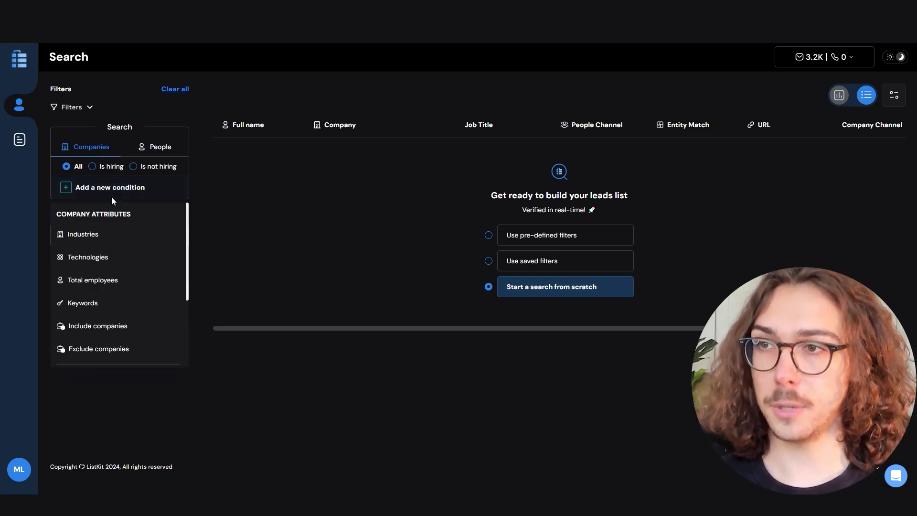
{"action": "scroll", "coordinate": [92, 258], "scroll_direction": "down", "scroll_amount": 3}
{"action": "scroll", "coordinate": [92, 258], "scroll_direction": "down", "scroll_amount": 1}
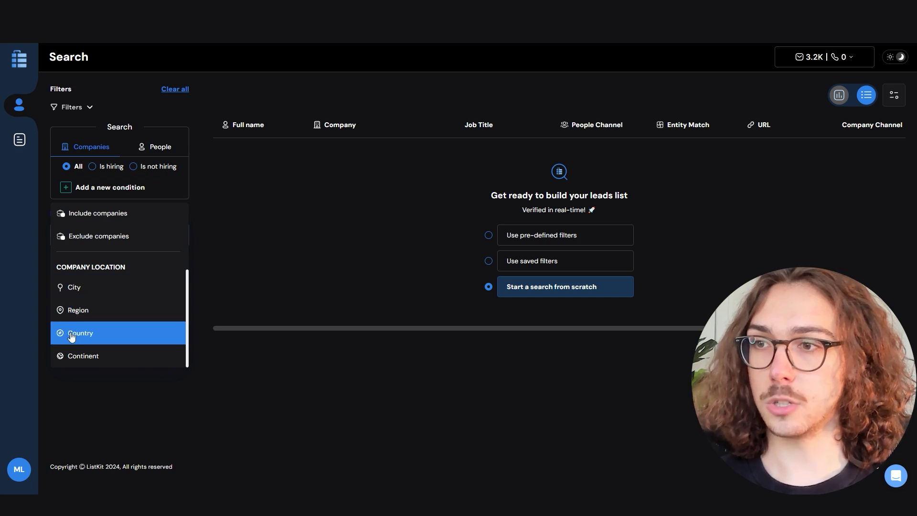
{"action": "scroll", "coordinate": [119, 303], "scroll_direction": "up", "scroll_amount": 4}
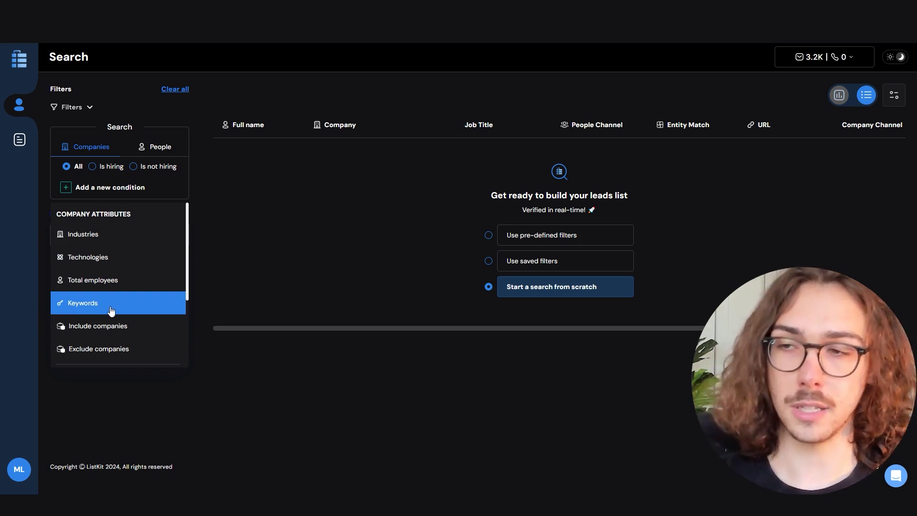
{"action": "scroll", "coordinate": [93, 292], "scroll_direction": "down", "scroll_amount": 1}
{"action": "left_click", "coordinate": [97, 284]}
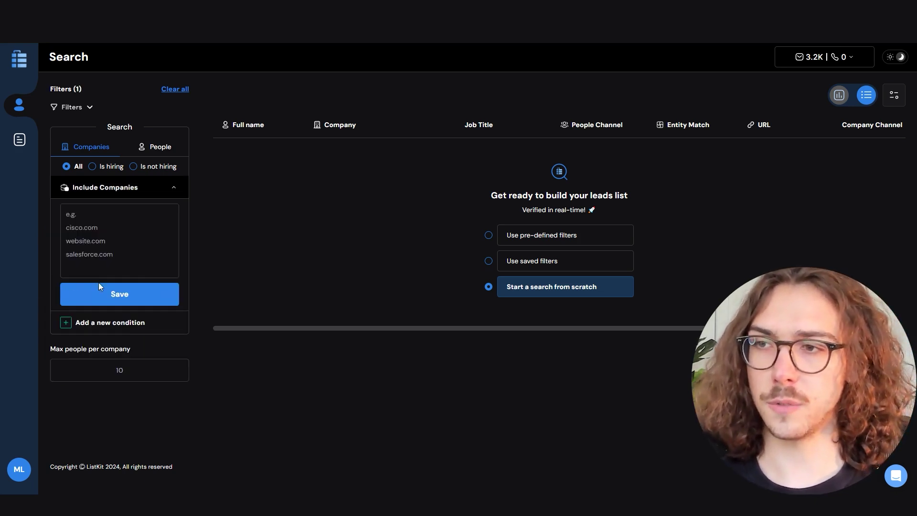
Step: Enter apple.com as a domain in the Include Companies box
{"action": "left_click", "coordinate": [112, 255]}
{"action": "type", "text": "apple.com"}
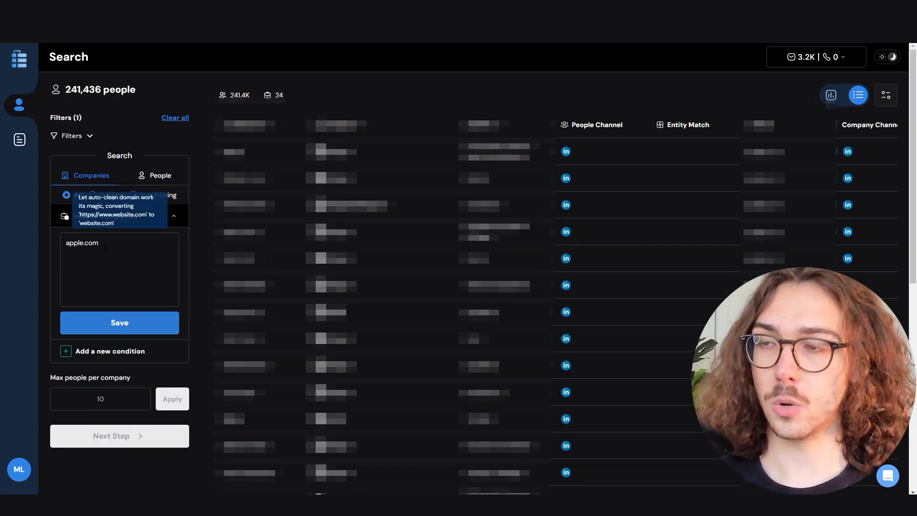
{"action": "scroll", "coordinate": [382, 315], "scroll_direction": "down", "scroll_amount": 6}
{"action": "scroll", "coordinate": [492, 262], "scroll_direction": "up", "scroll_amount": 6}
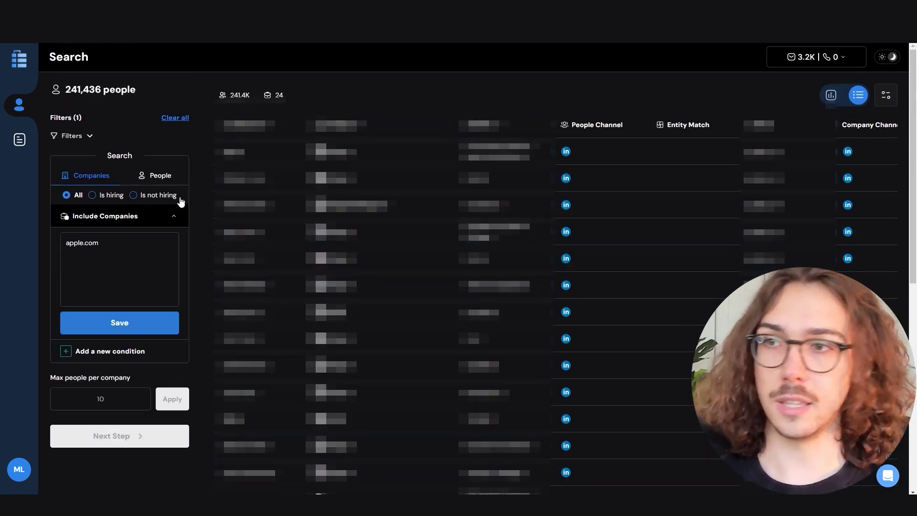
Step: Delete the apple.com entry and remove the Include Companies condition
{"action": "left_click", "coordinate": [134, 268]}
{"action": "key", "text": "ctrl+a"}
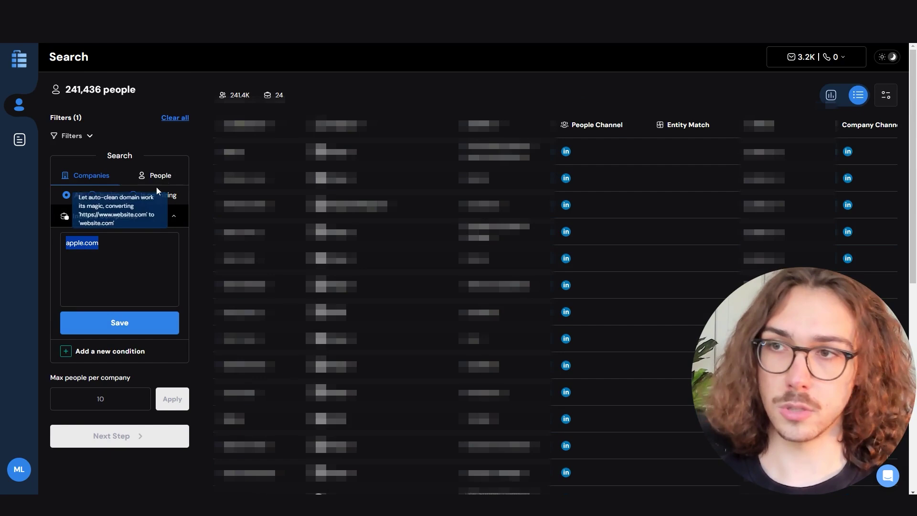
{"action": "key", "text": "BackSpace"}
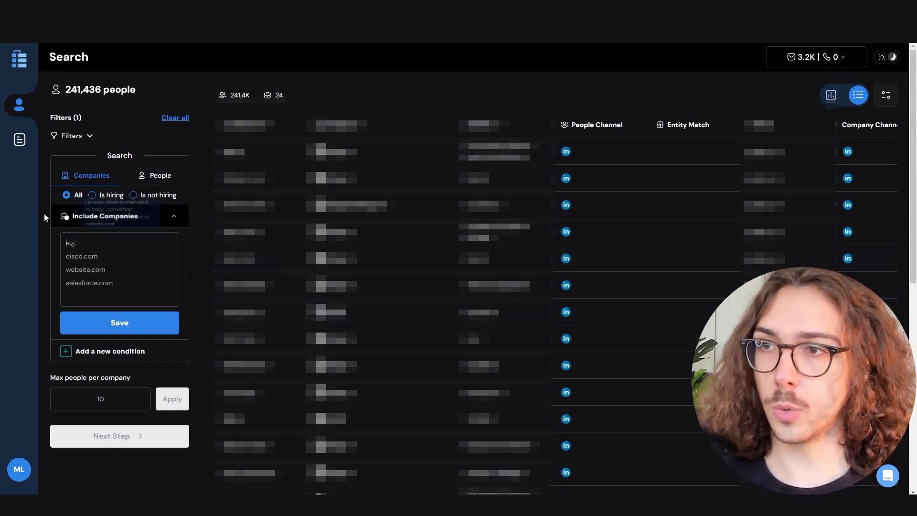
{"action": "left_click", "coordinate": [62, 216]}
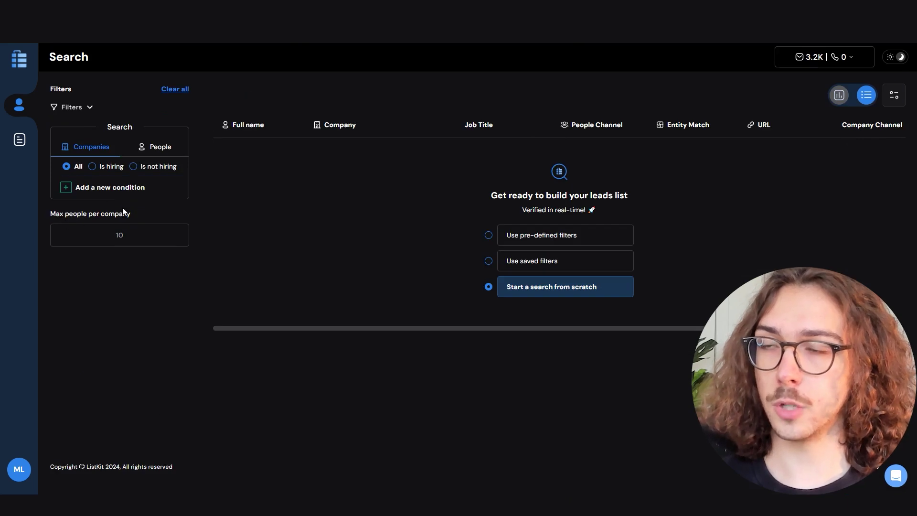
Step: Add an Industries condition including Accounting, found by searching 'account' in the industry list
{"action": "left_click", "coordinate": [109, 196]}
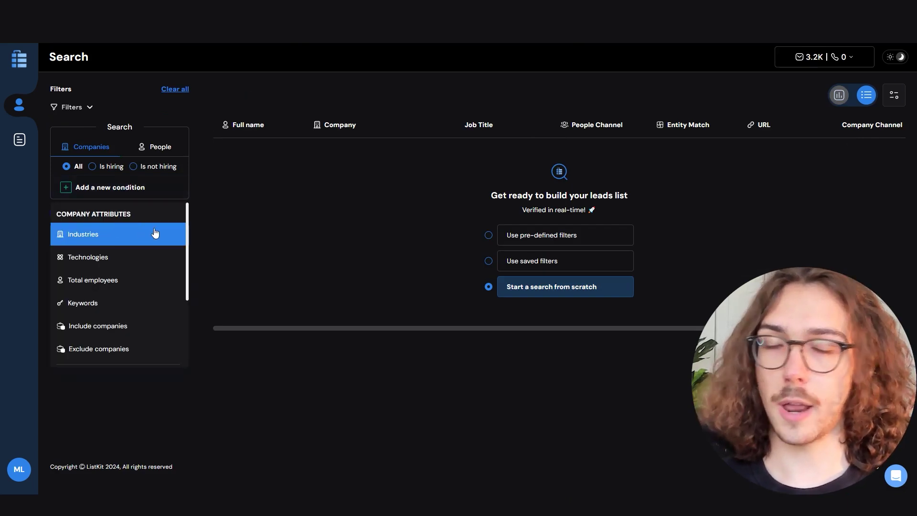
{"action": "left_click", "coordinate": [72, 236]}
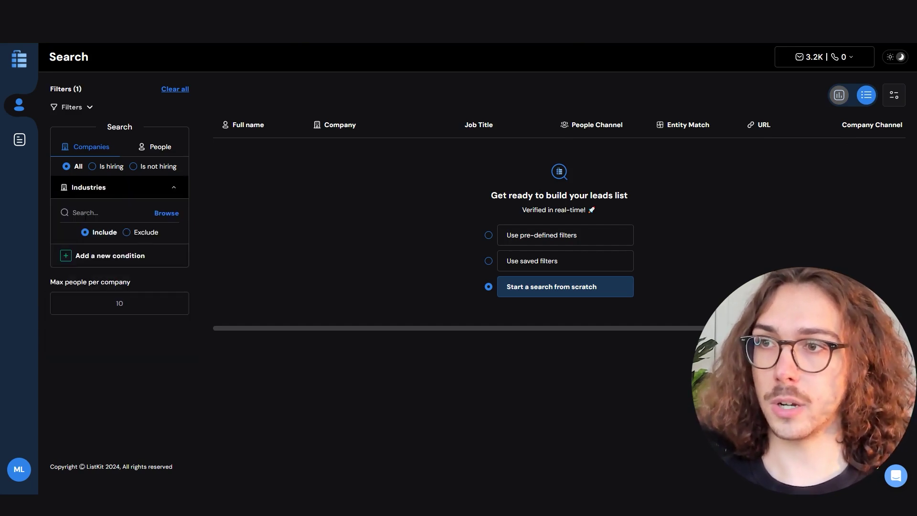
{"action": "left_click", "coordinate": [164, 213]}
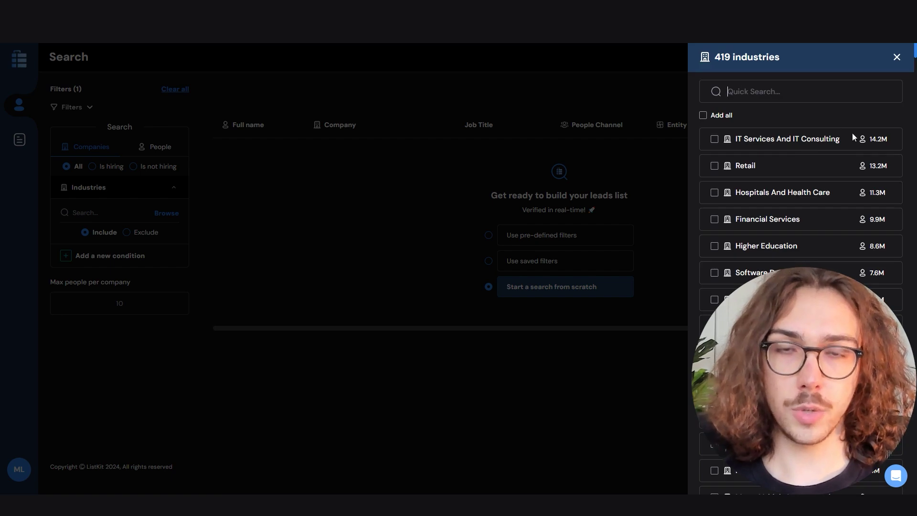
{"action": "type", "text": "account"}
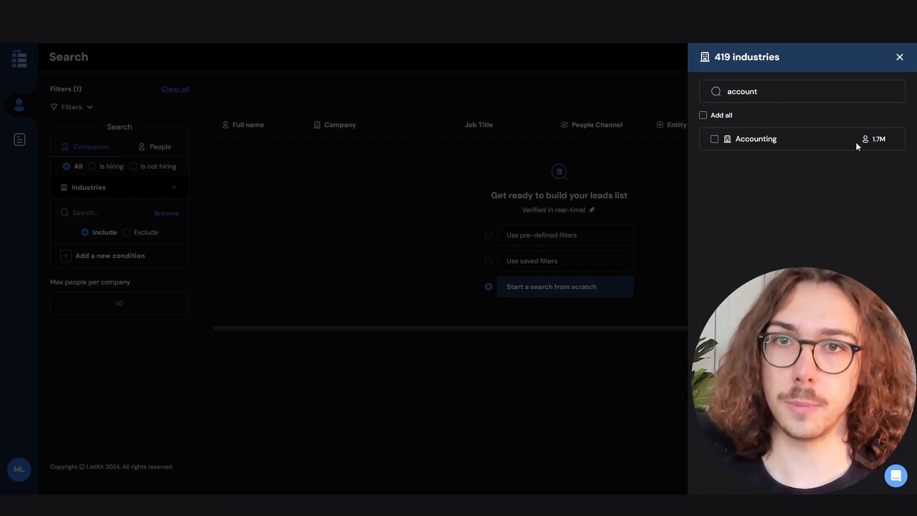
{"action": "left_click", "coordinate": [715, 139]}
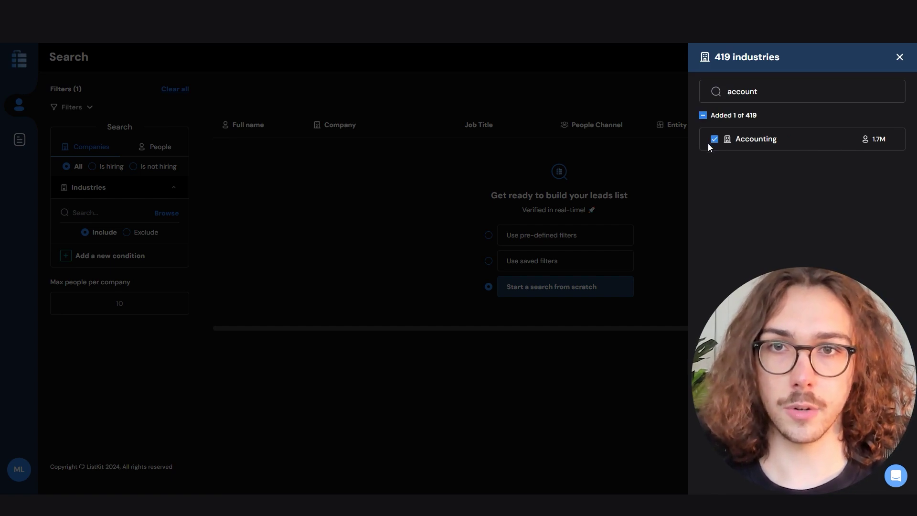
{"action": "left_click", "coordinate": [640, 163]}
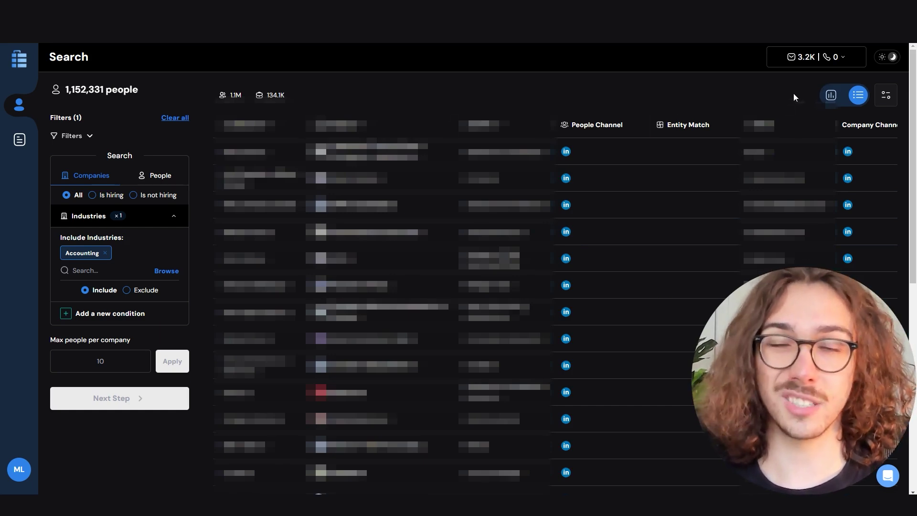
Step: Switch the Accounting results to the Visualization charts view and scroll through the statistics
{"action": "left_click", "coordinate": [831, 95]}
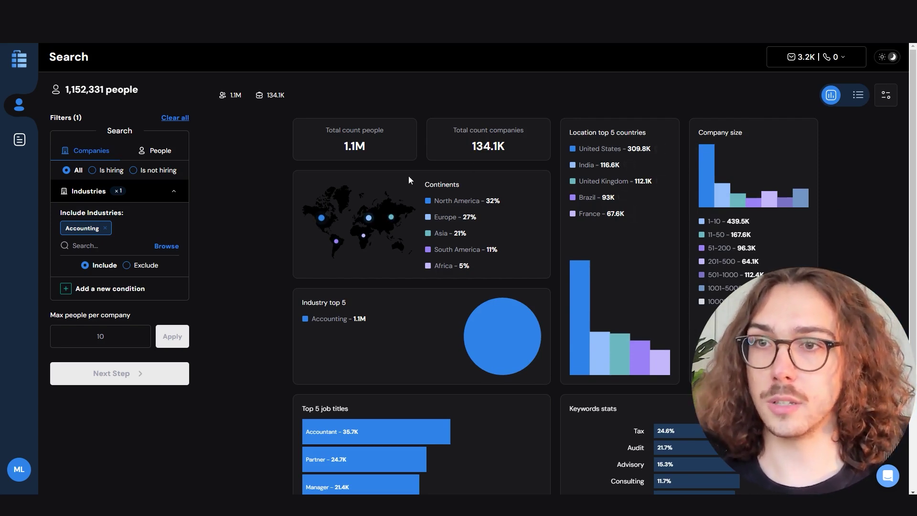
{"action": "scroll", "coordinate": [382, 201], "scroll_direction": "down", "scroll_amount": 2}
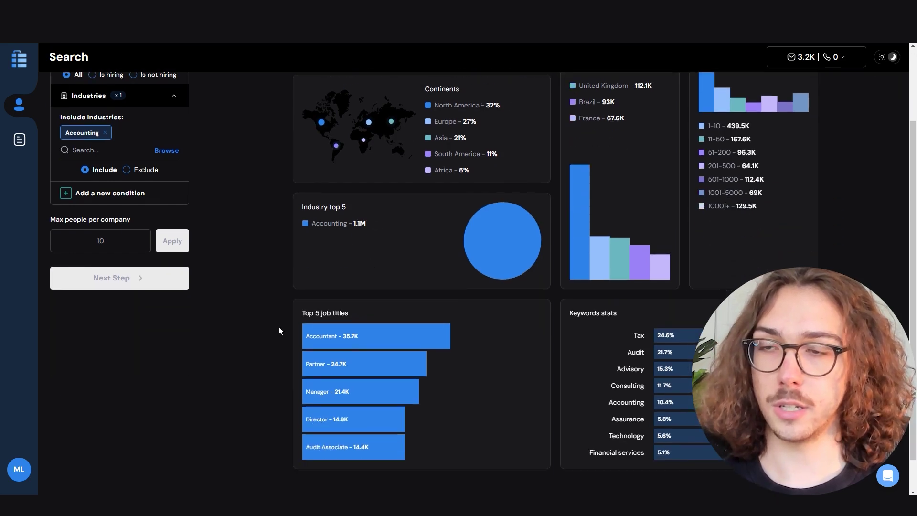
{"action": "scroll", "coordinate": [602, 298], "scroll_direction": "up", "scroll_amount": 2}
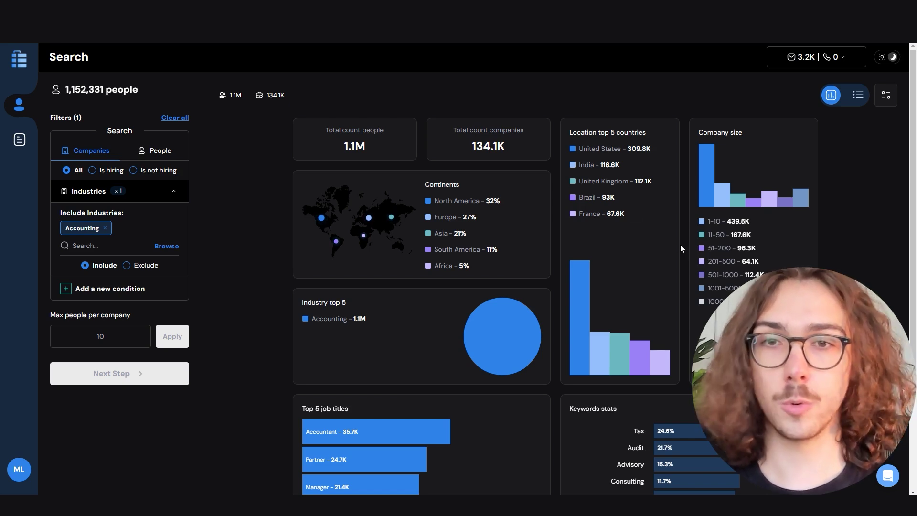
{"action": "scroll", "coordinate": [343, 345], "scroll_direction": "down", "scroll_amount": 1}
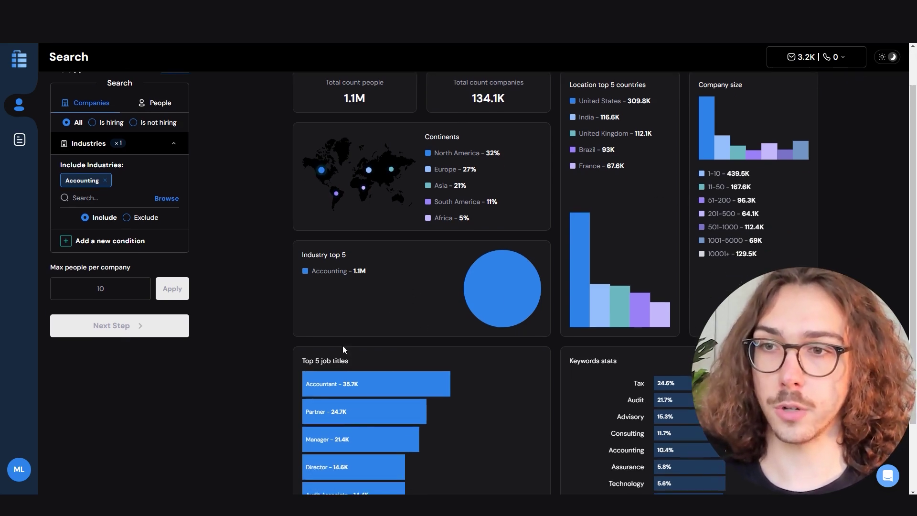
{"action": "scroll", "coordinate": [410, 464], "scroll_direction": "down", "scroll_amount": 1}
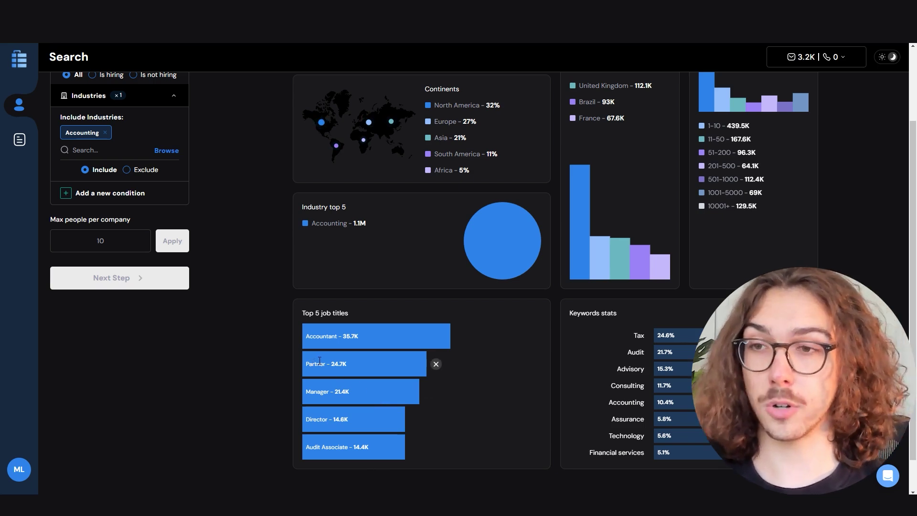
{"action": "scroll", "coordinate": [280, 372], "scroll_direction": "up", "scroll_amount": 2}
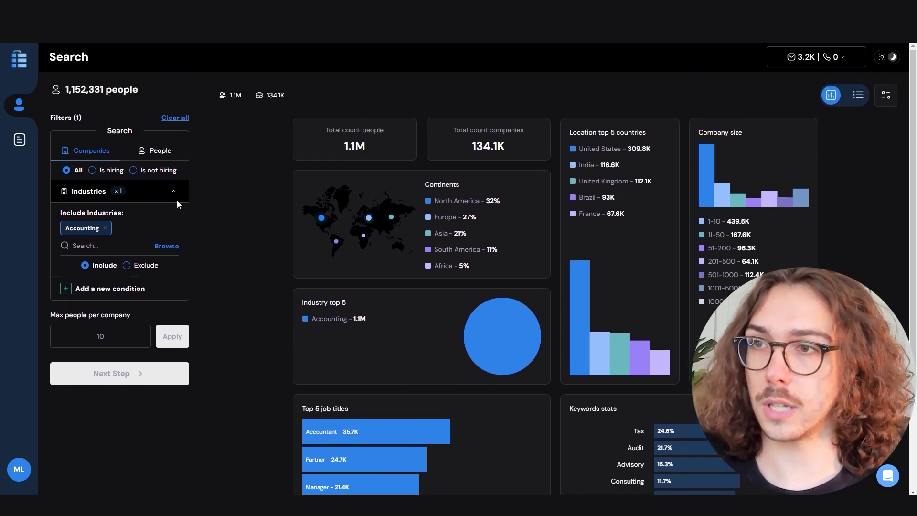
Step: Add a People Job Title condition including Owner and Founder
{"action": "left_click", "coordinate": [153, 161]}
{"action": "left_click", "coordinate": [112, 206]}
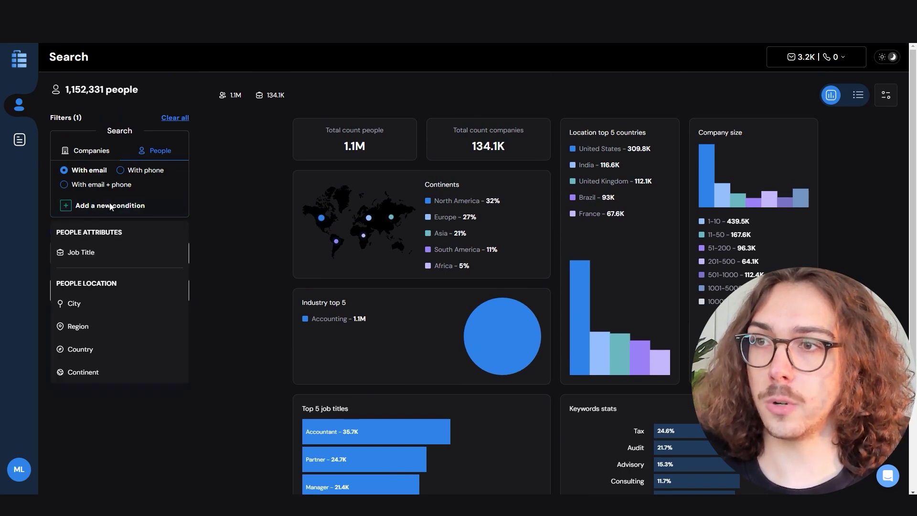
{"action": "left_click", "coordinate": [75, 258]}
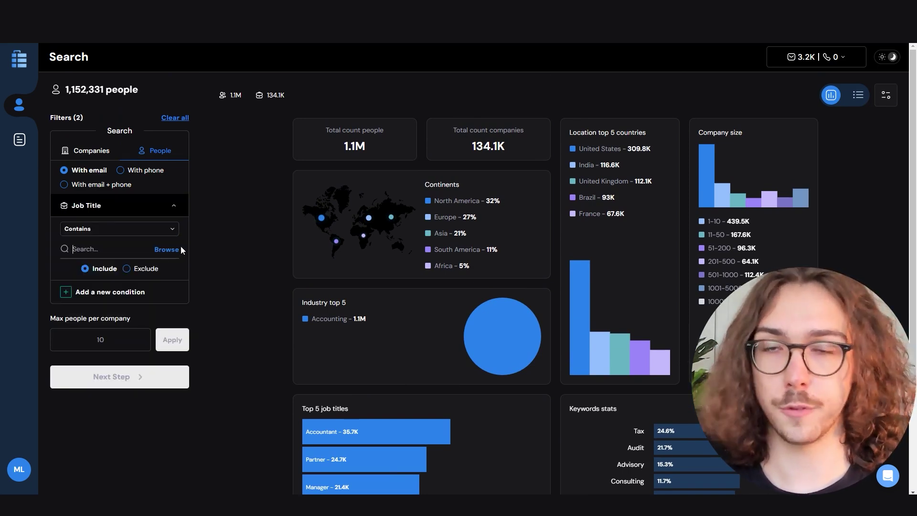
{"action": "type", "text": "Owner"}
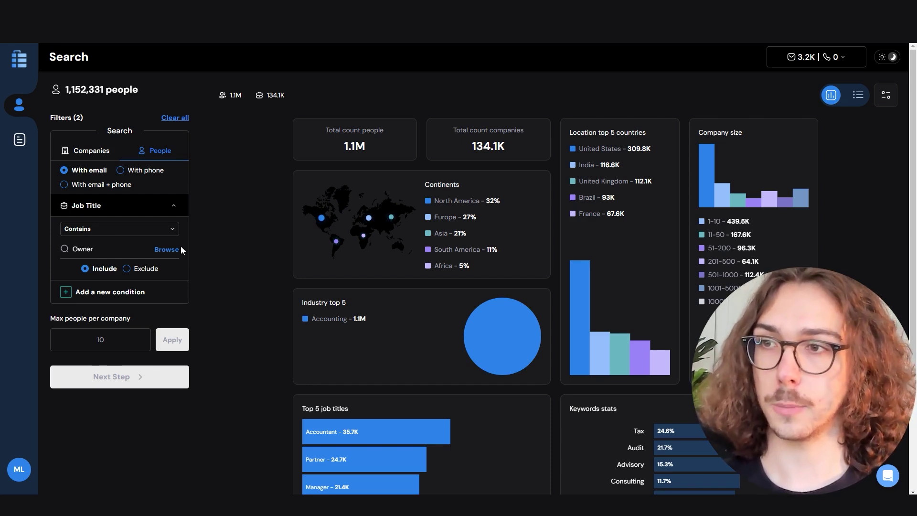
{"action": "key", "text": "Return"}
{"action": "type", "text": "Founder"}
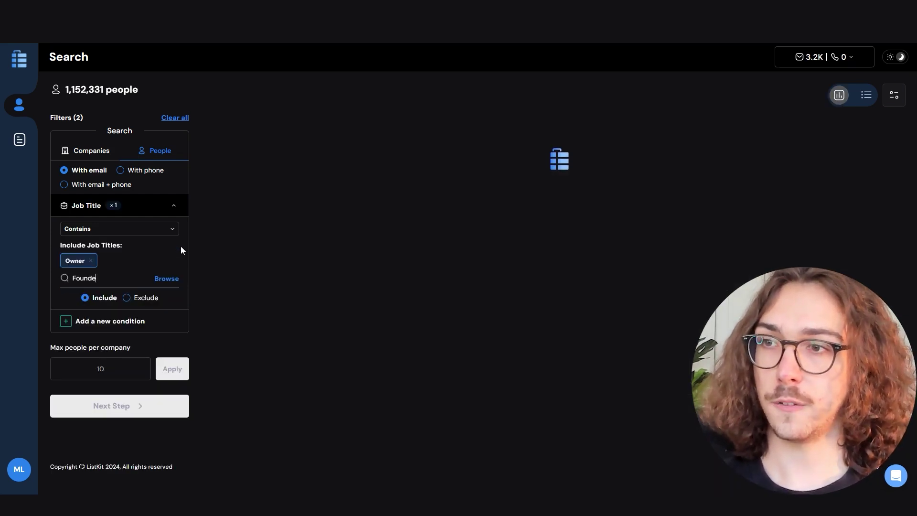
{"action": "key", "text": "Return"}
Step: Add Partner, CEO, Chief Executive Officer and President to the included job titles
{"action": "type", "text": "Partner"}
{"action": "key", "text": "Return"}
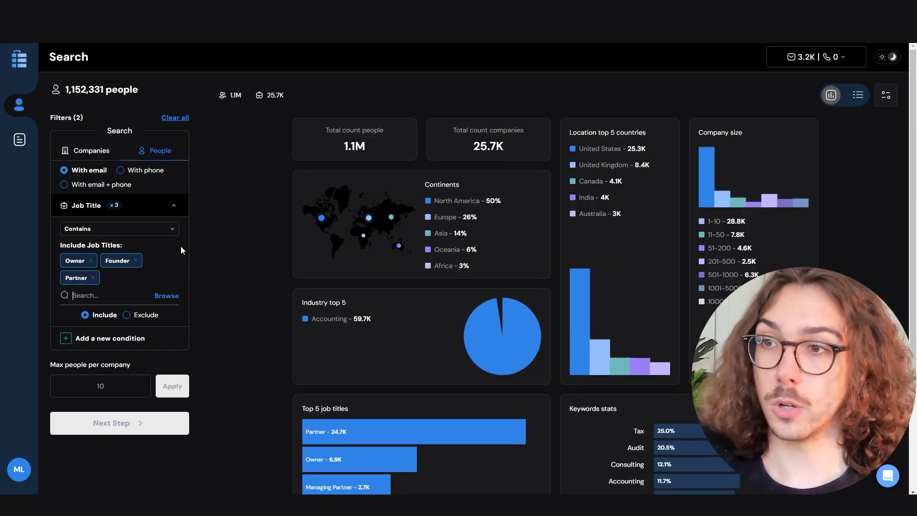
{"action": "type", "text": "CEO"}
{"action": "key", "text": "Return"}
{"action": "type", "text": "Chief Executive Officer"}
{"action": "key", "text": "Return"}
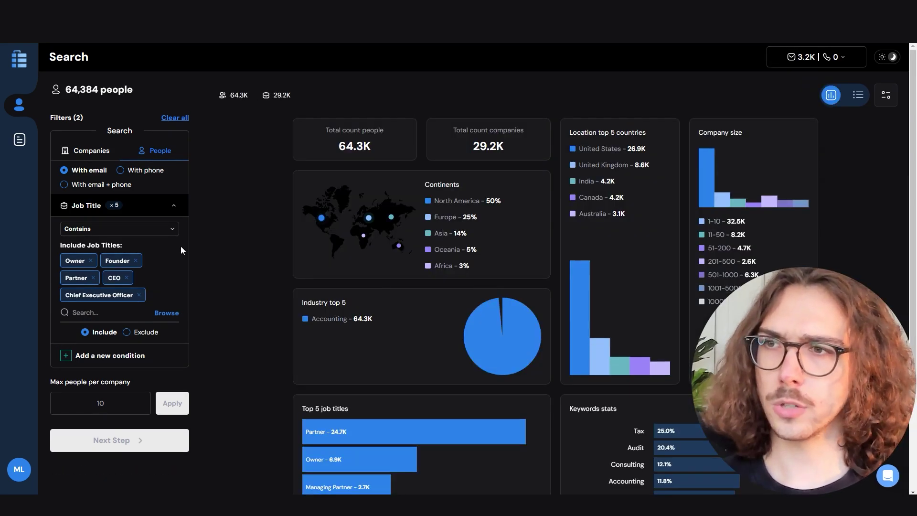
{"action": "type", "text": "\"President\""}
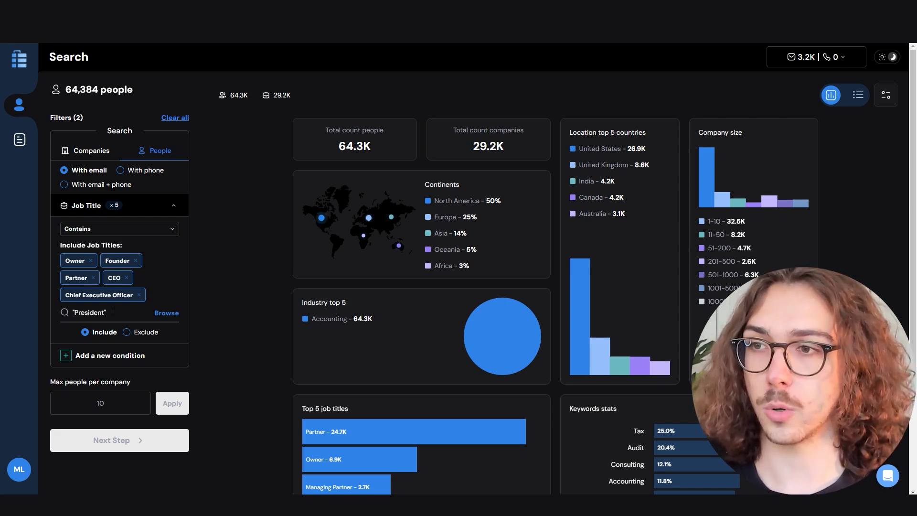
{"action": "key", "text": "Return"}
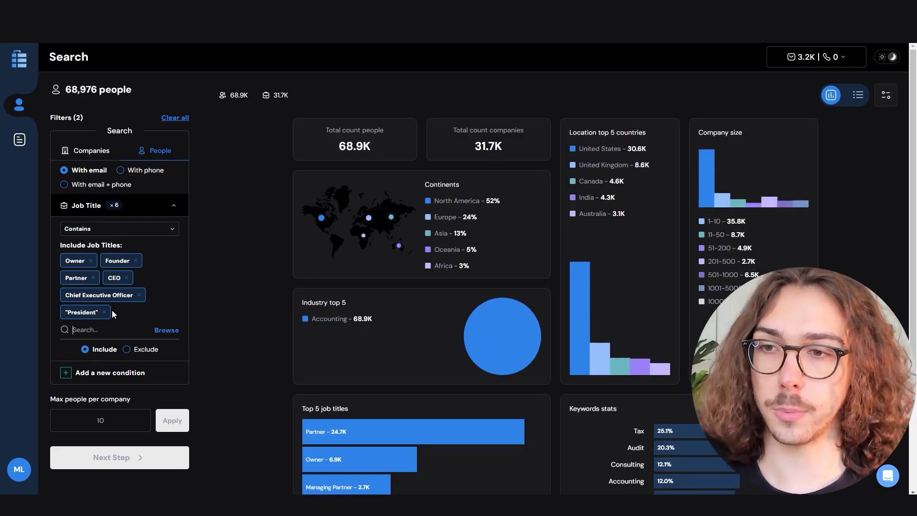
{"action": "scroll", "coordinate": [394, 285], "scroll_direction": "down", "scroll_amount": 3}
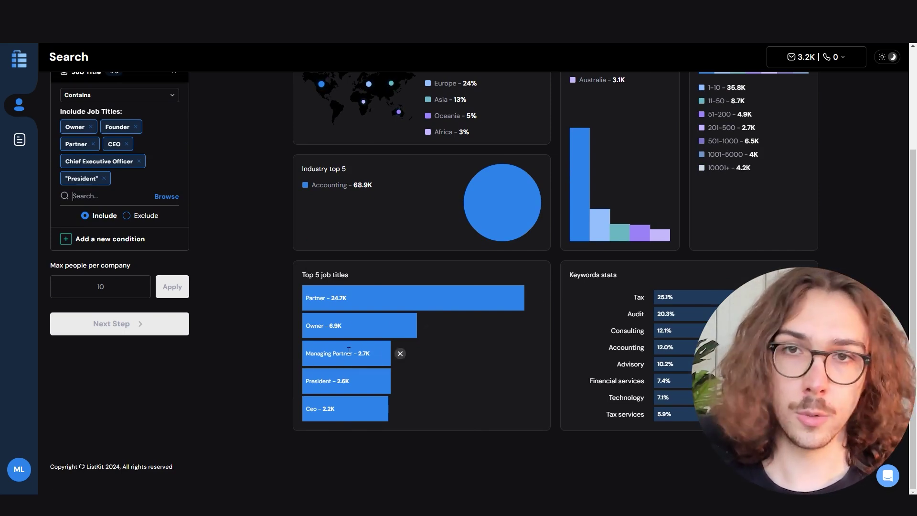
{"action": "scroll", "coordinate": [349, 352], "scroll_direction": "up", "scroll_amount": 3}
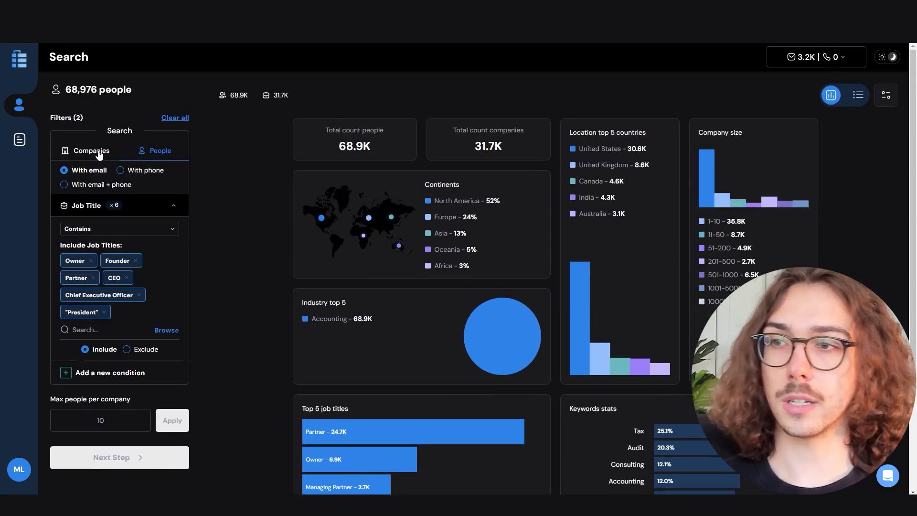
Step: Apply a Total employees company condition of 51 to 200, then return to People filters
{"action": "left_click", "coordinate": [100, 156]}
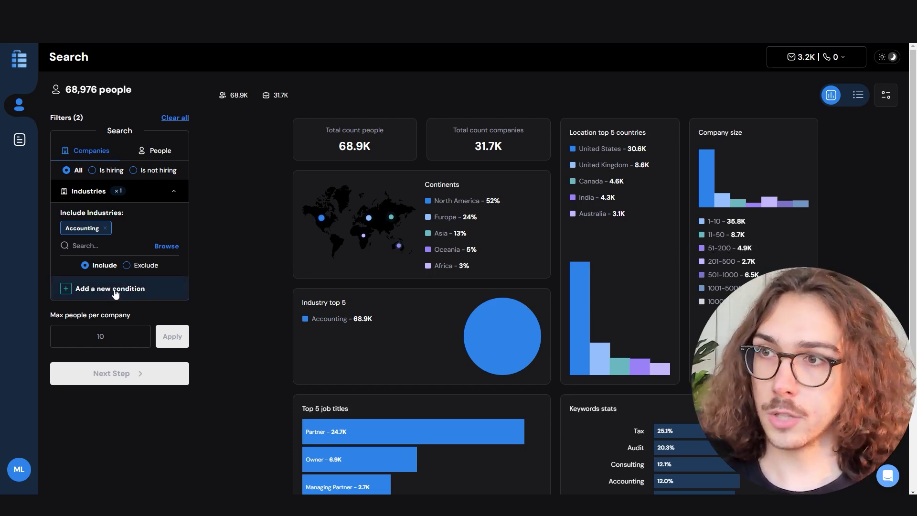
{"action": "left_click", "coordinate": [115, 294]}
{"action": "scroll", "coordinate": [93, 339], "scroll_direction": "down", "scroll_amount": 1}
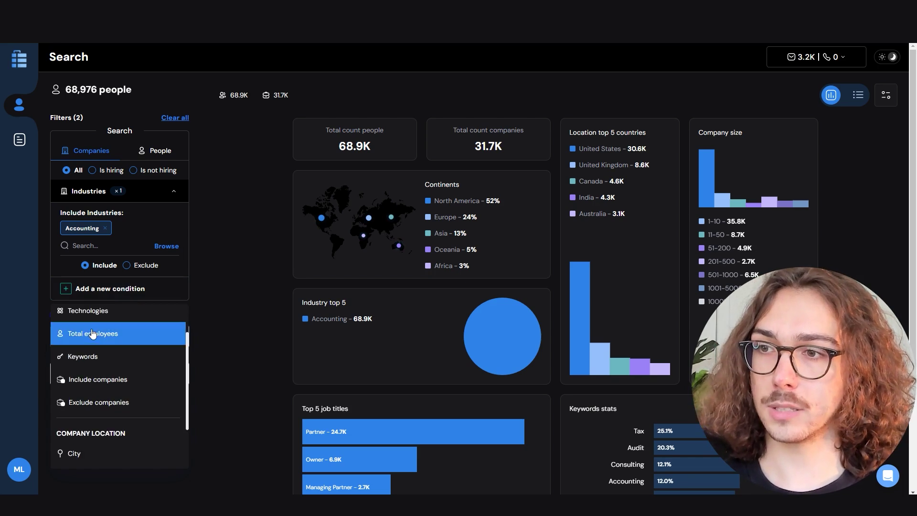
{"action": "left_click", "coordinate": [100, 340]}
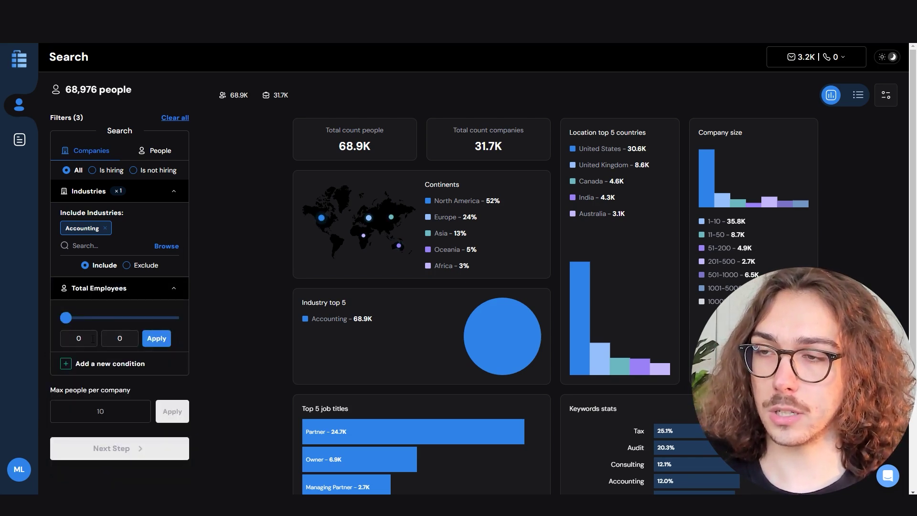
{"action": "type", "text": "51"}
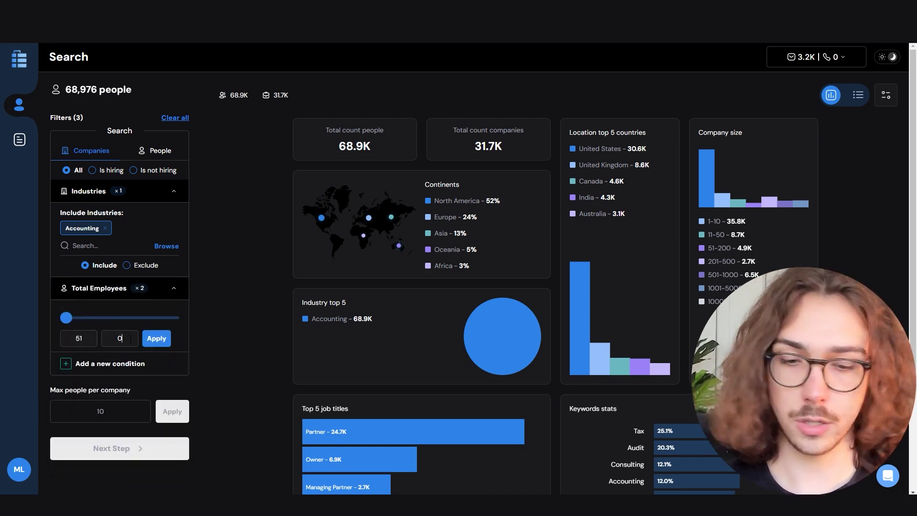
{"action": "left_click", "coordinate": [152, 340]}
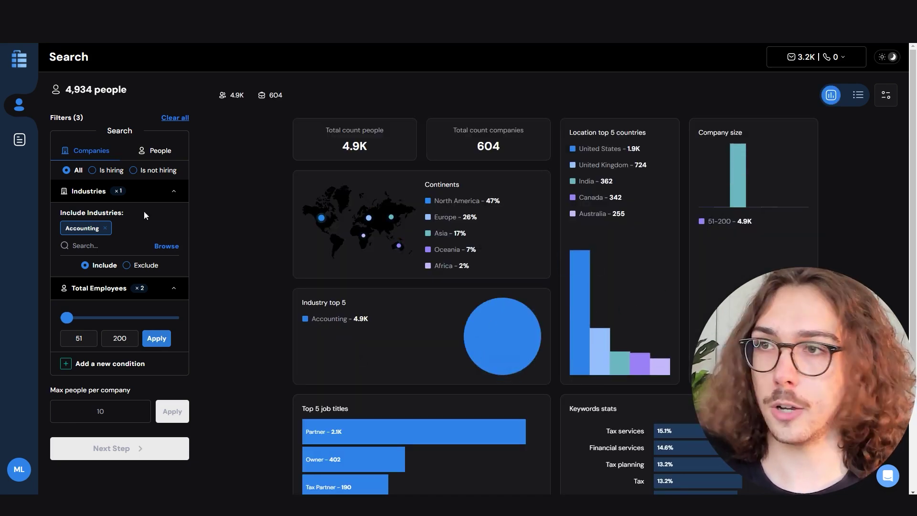
{"action": "left_click", "coordinate": [162, 151]}
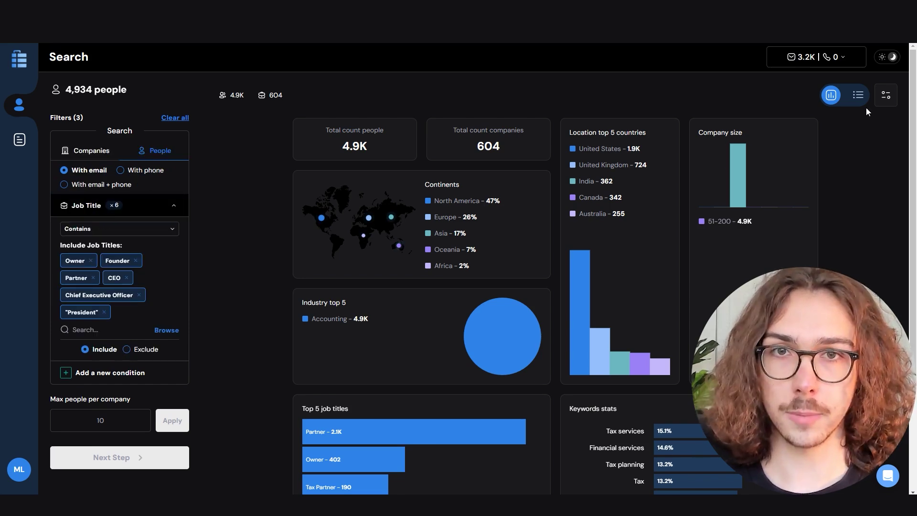
{"action": "left_click", "coordinate": [858, 95]}
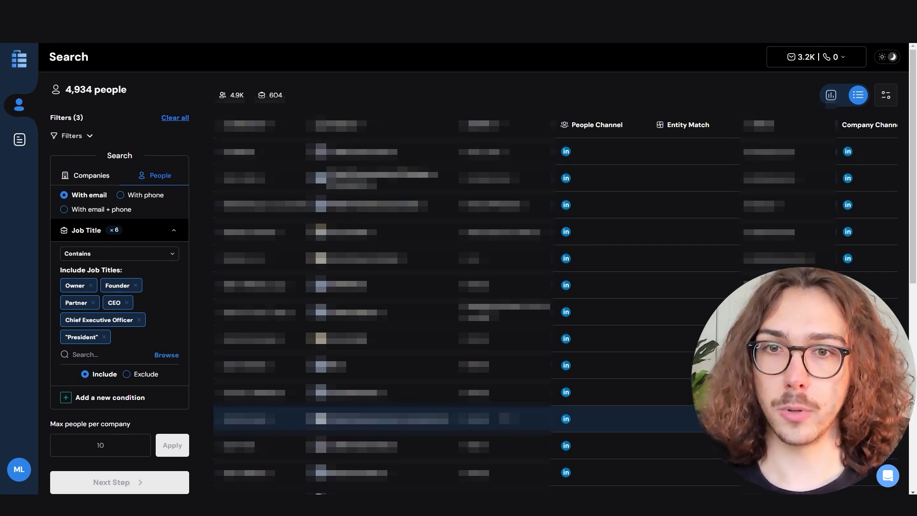
{"action": "scroll", "coordinate": [568, 298], "scroll_direction": "down", "scroll_amount": 2}
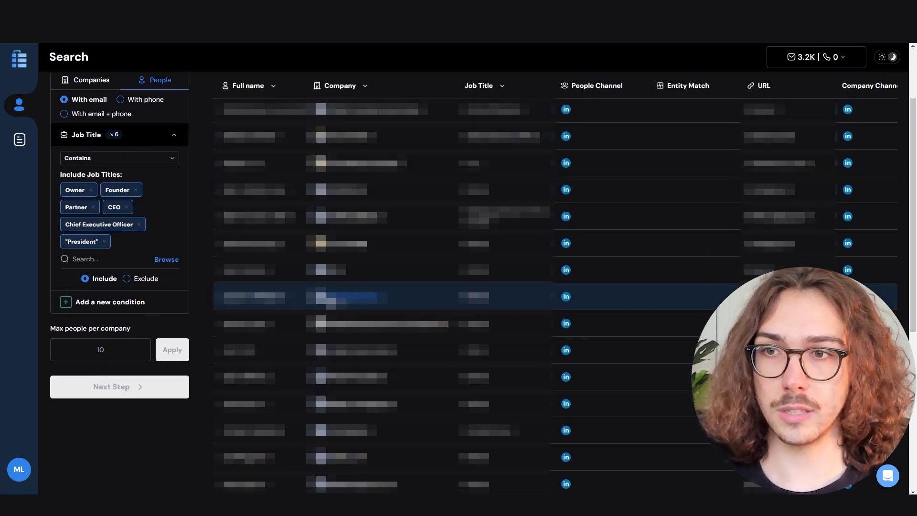
{"action": "scroll", "coordinate": [382, 306], "scroll_direction": "up", "scroll_amount": 2}
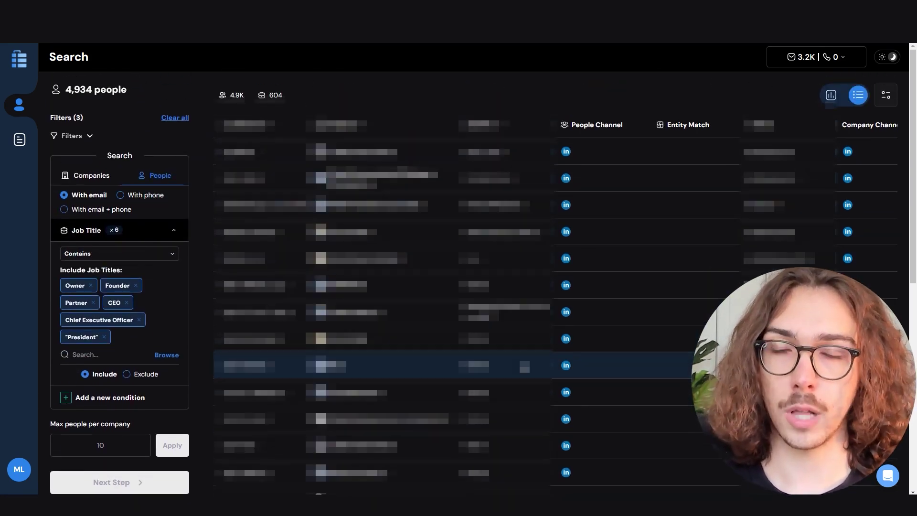
{"action": "left_click", "coordinate": [831, 94]}
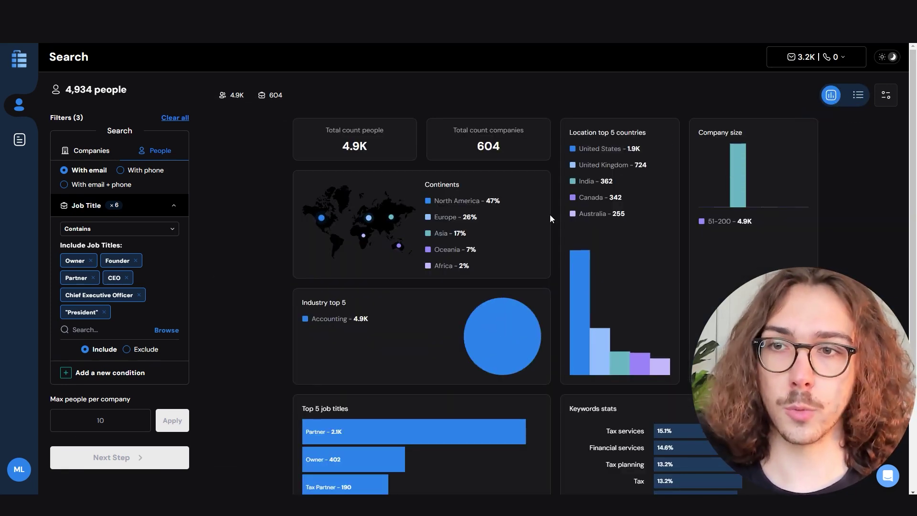
{"action": "mouse_move", "coordinate": [616, 171]}
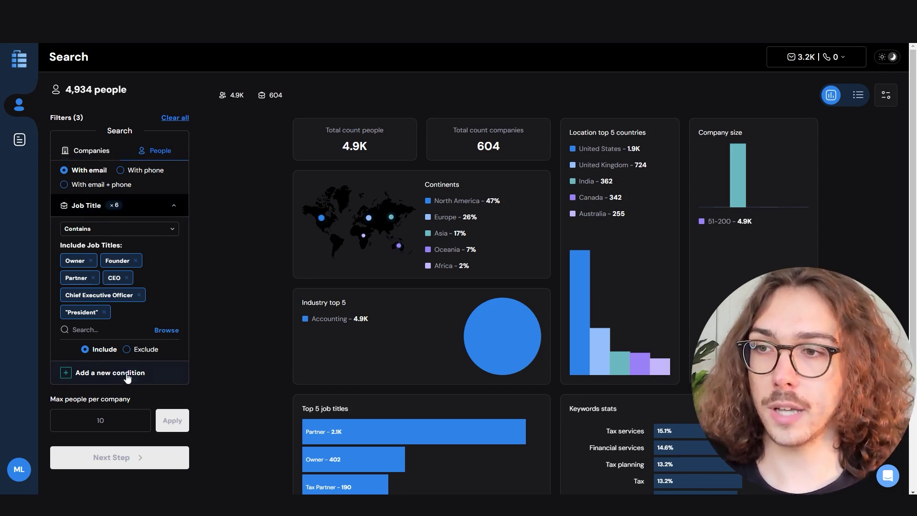
Step: Add a Country condition from the People conditions list
{"action": "left_click", "coordinate": [110, 380]}
{"action": "scroll", "coordinate": [109, 382], "scroll_direction": "down", "scroll_amount": 2}
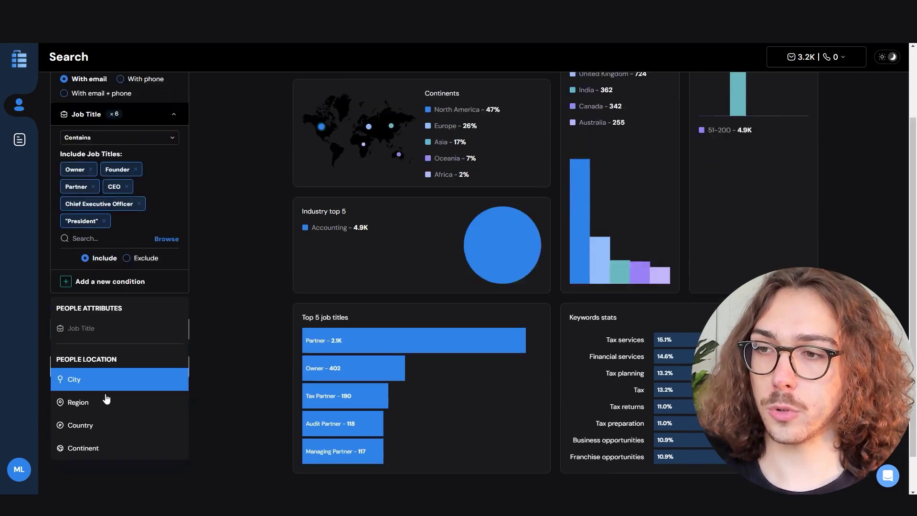
{"action": "scroll", "coordinate": [106, 400], "scroll_direction": "up", "scroll_amount": 1}
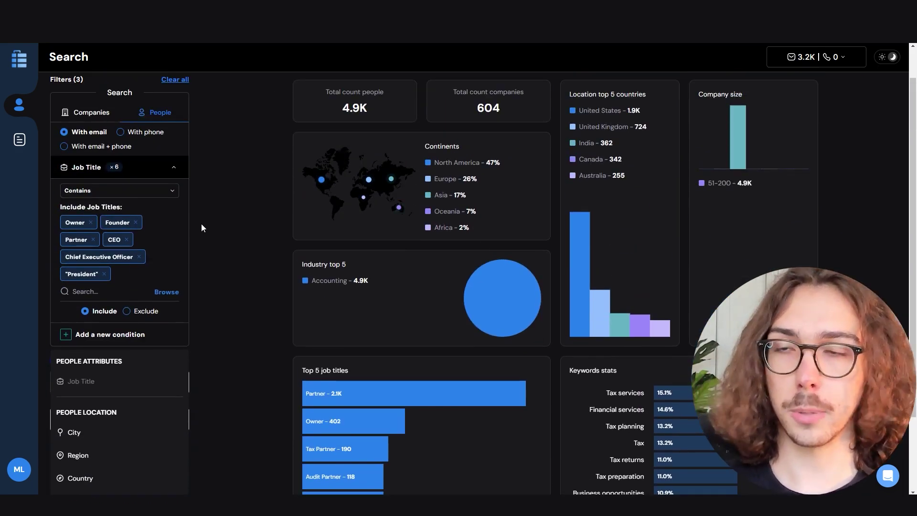
{"action": "scroll", "coordinate": [118, 359], "scroll_direction": "down", "scroll_amount": 2}
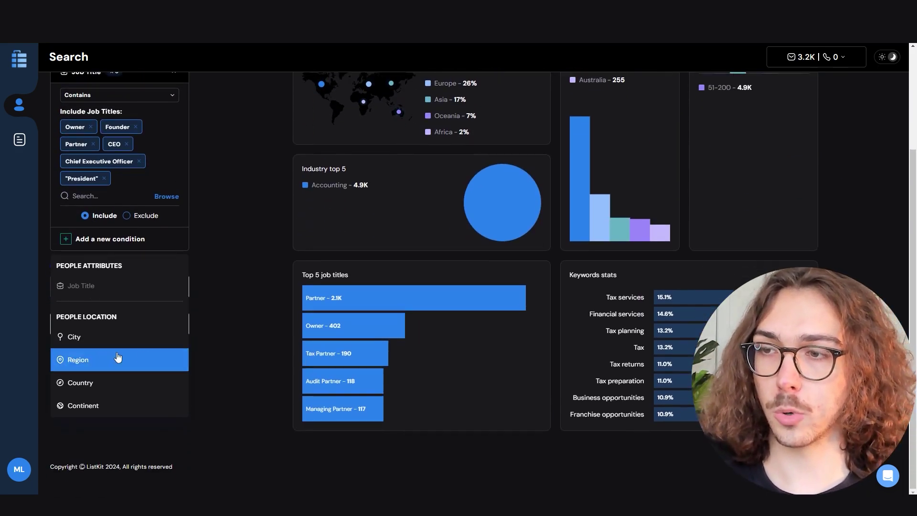
{"action": "scroll", "coordinate": [117, 358], "scroll_direction": "up", "scroll_amount": 2}
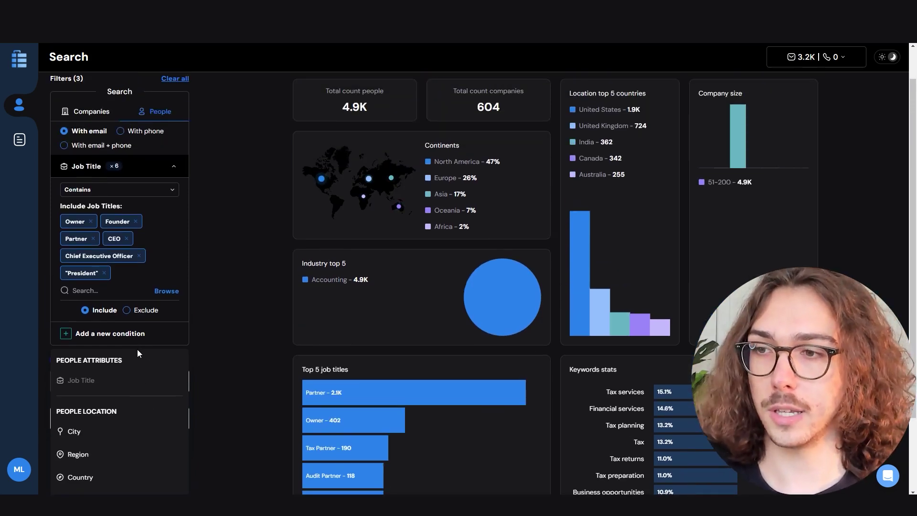
{"action": "scroll", "coordinate": [136, 348], "scroll_direction": "down", "scroll_amount": 2}
{"action": "scroll", "coordinate": [133, 223], "scroll_direction": "up", "scroll_amount": 3}
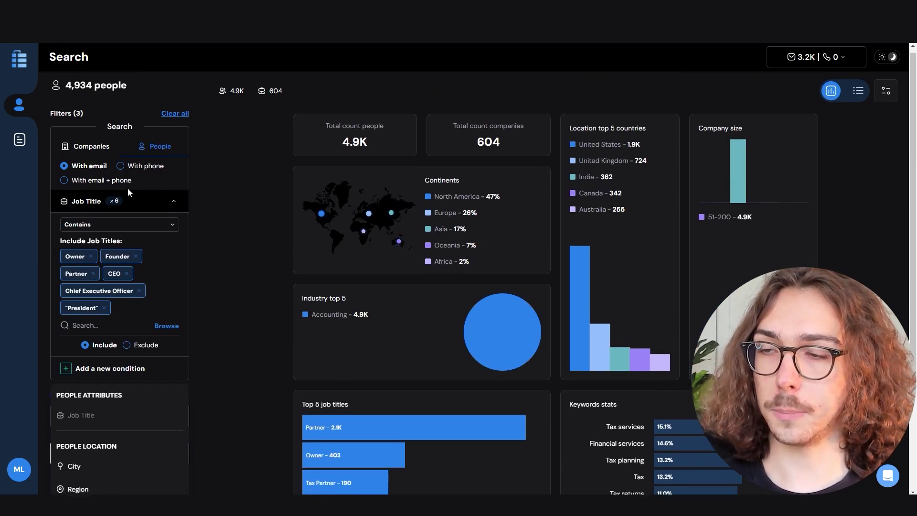
{"action": "scroll", "coordinate": [76, 371], "scroll_direction": "down", "scroll_amount": 2}
{"action": "left_click", "coordinate": [81, 422]}
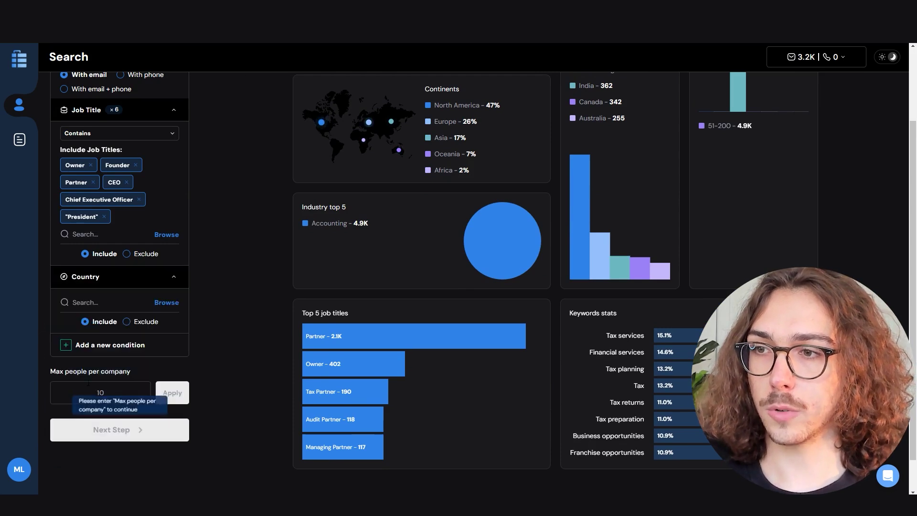
Step: Include United States as the country, then review the Companies filters
{"action": "left_click", "coordinate": [107, 301]}
{"action": "type", "text": "united states"}
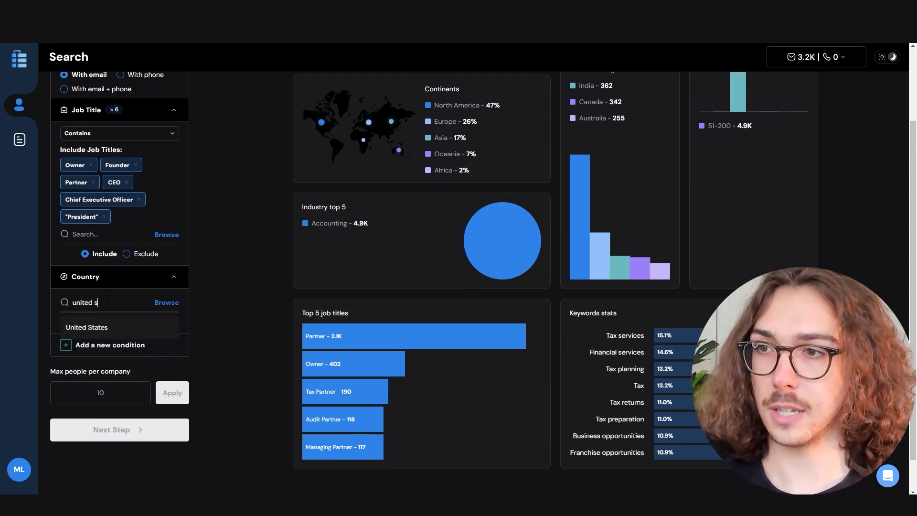
{"action": "left_click", "coordinate": [114, 325]}
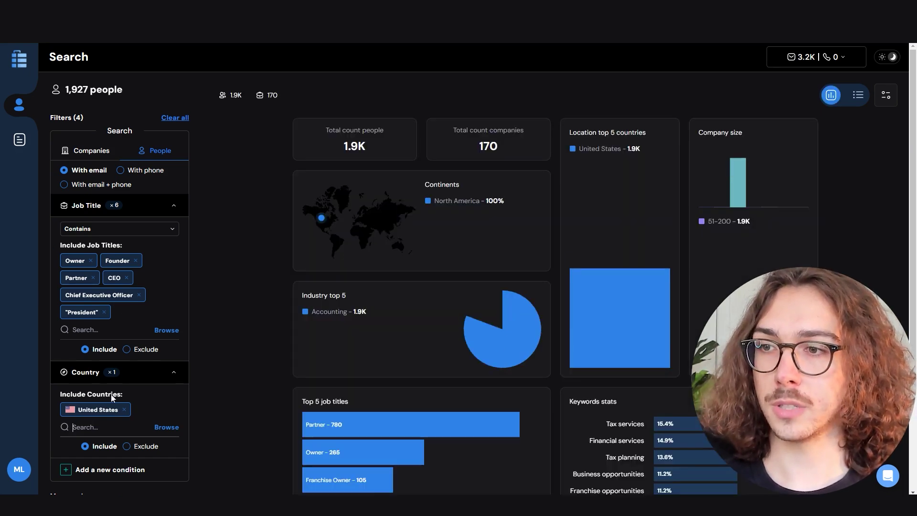
{"action": "left_click", "coordinate": [88, 150]}
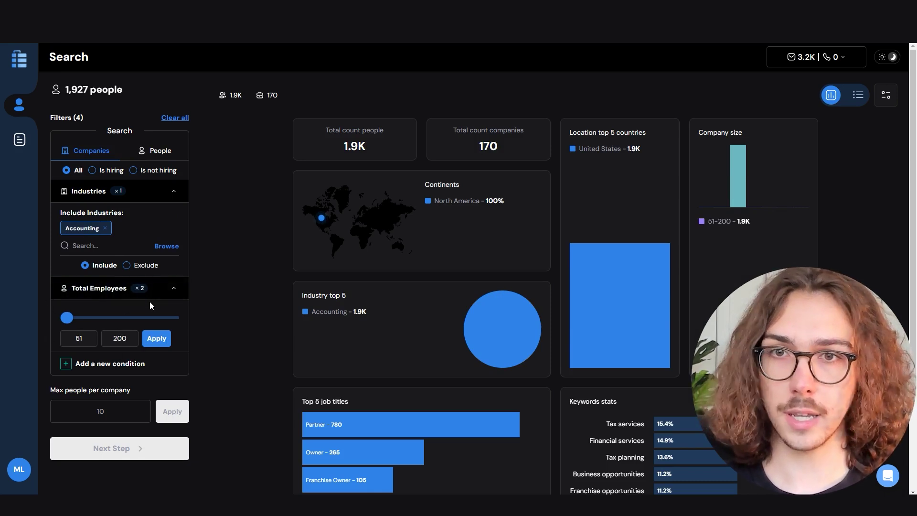
Step: Exclude the Franchise Opportunities keyword from the Keywords stats chart
{"action": "mouse_move", "coordinate": [653, 298]}
{"action": "scroll", "coordinate": [652, 299], "scroll_direction": "down", "scroll_amount": 2}
{"action": "scroll", "coordinate": [652, 299], "scroll_direction": "up", "scroll_amount": 2}
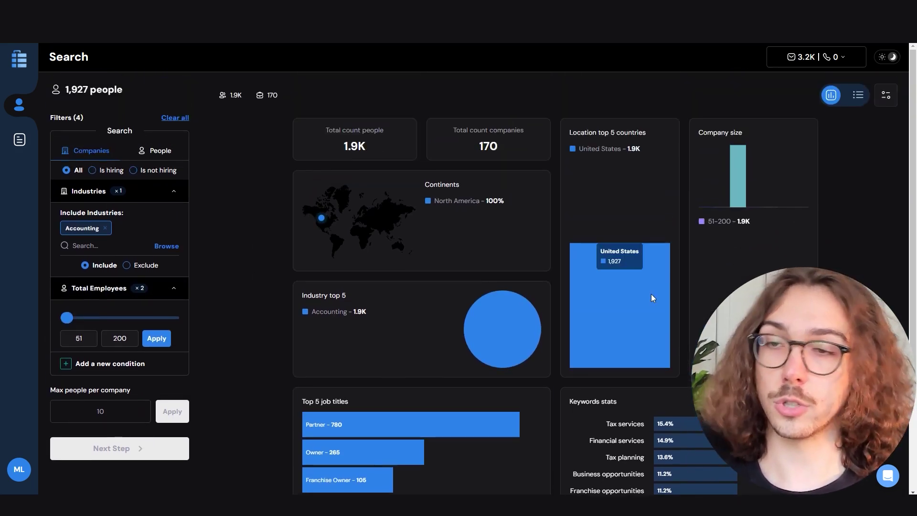
{"action": "scroll", "coordinate": [521, 307], "scroll_direction": "down", "scroll_amount": 3}
{"action": "scroll", "coordinate": [463, 292], "scroll_direction": "up", "scroll_amount": 3}
{"action": "mouse_move", "coordinate": [467, 300]}
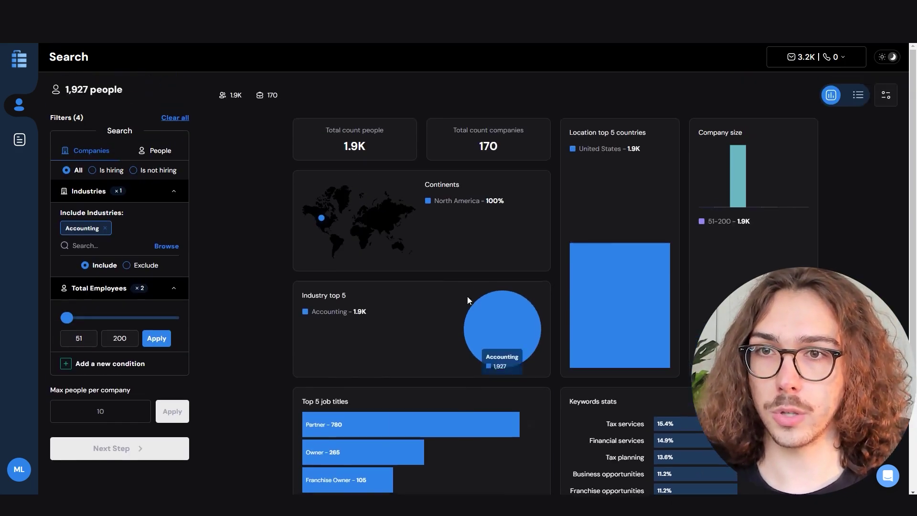
{"action": "scroll", "coordinate": [467, 300], "scroll_direction": "down", "scroll_amount": 3}
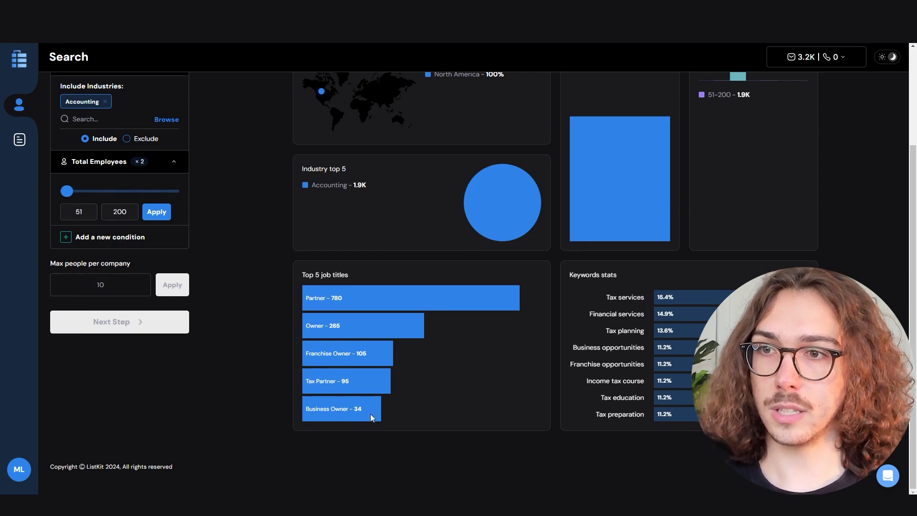
{"action": "scroll", "coordinate": [528, 334], "scroll_direction": "up", "scroll_amount": 2}
{"action": "scroll", "coordinate": [613, 312], "scroll_direction": "down", "scroll_amount": 2}
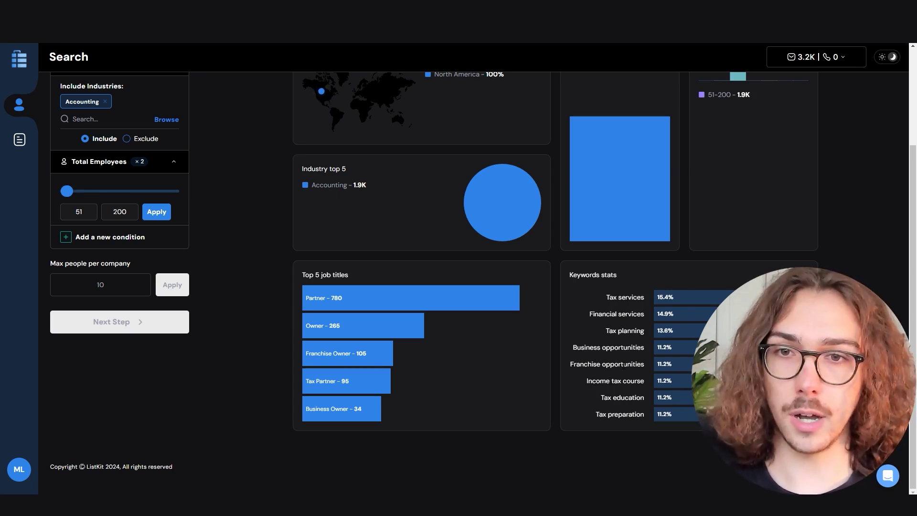
{"action": "left_click", "coordinate": [624, 366]}
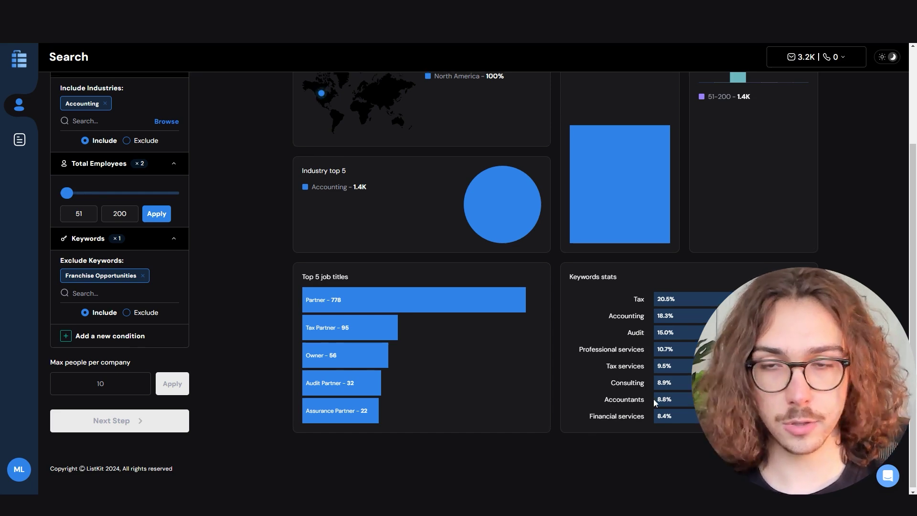
Step: Switch the 1,456 matching people from the chart dashboard to the results table
{"action": "scroll", "coordinate": [651, 363], "scroll_direction": "up", "scroll_amount": 2}
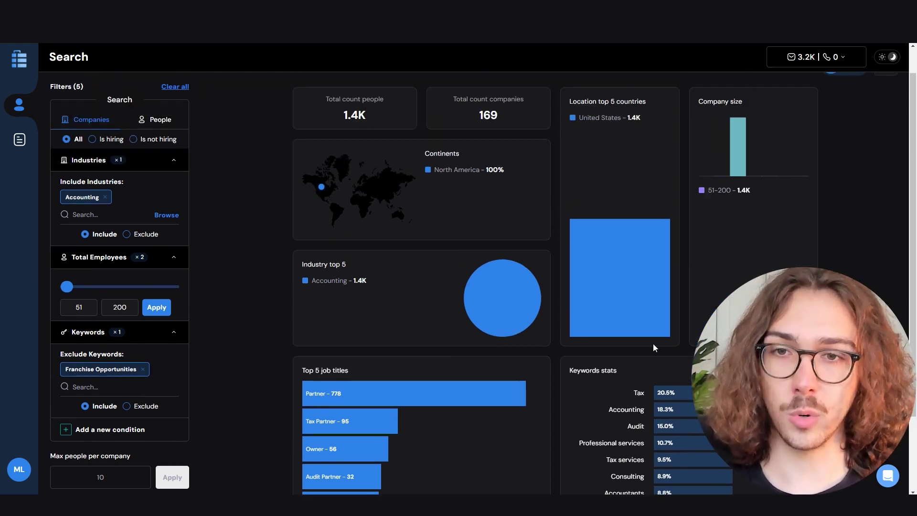
{"action": "scroll", "coordinate": [653, 348], "scroll_direction": "down", "scroll_amount": 2}
{"action": "scroll", "coordinate": [652, 348], "scroll_direction": "up", "scroll_amount": 3}
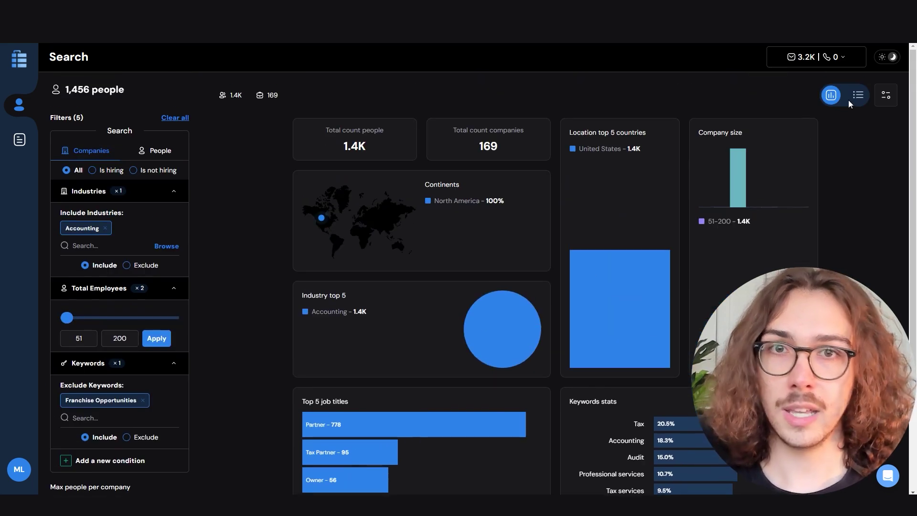
{"action": "left_click", "coordinate": [859, 95]}
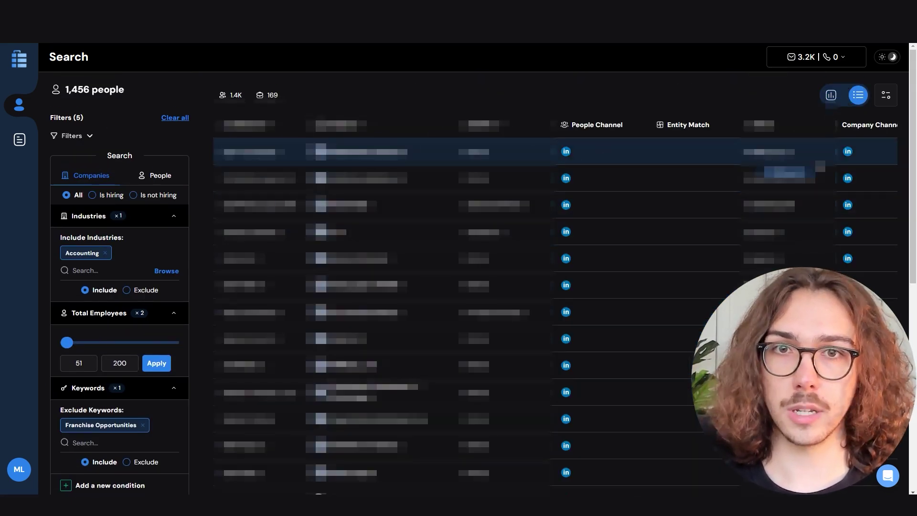
{"action": "scroll", "coordinate": [812, 234], "scroll_direction": "down", "scroll_amount": 2}
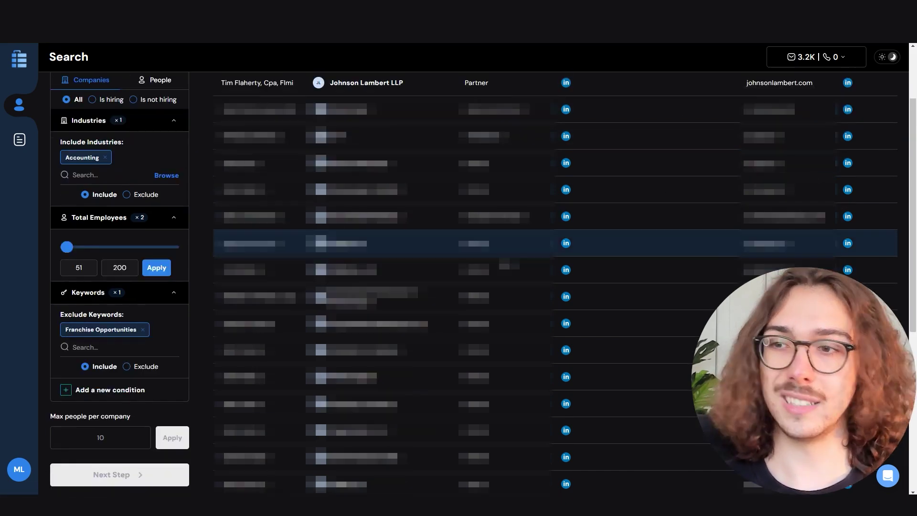
{"action": "scroll", "coordinate": [812, 356], "scroll_direction": "down", "scroll_amount": 6}
{"action": "scroll", "coordinate": [655, 266], "scroll_direction": "up", "scroll_amount": 8}
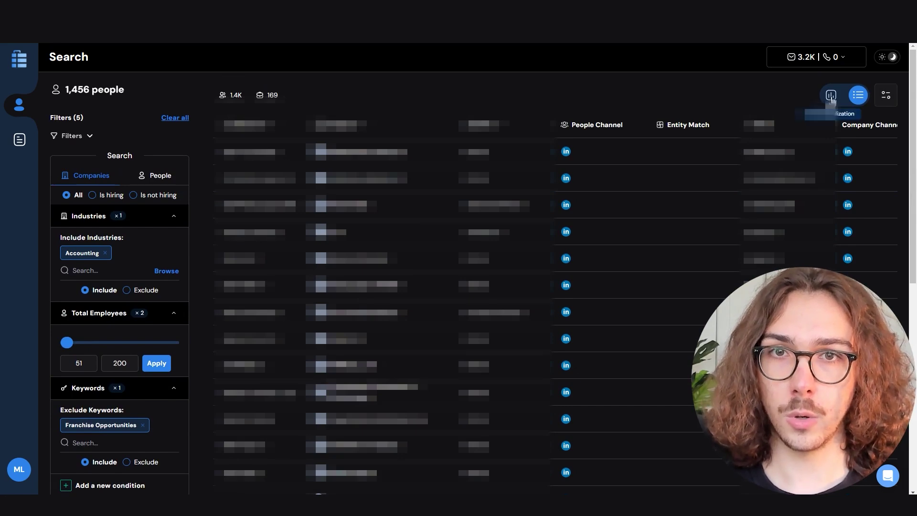
Step: Flip back to the chart dashboard, then return to the people table of 1,456 across 169 companies
{"action": "left_click", "coordinate": [831, 95]}
{"action": "scroll", "coordinate": [463, 218], "scroll_direction": "down", "scroll_amount": 3}
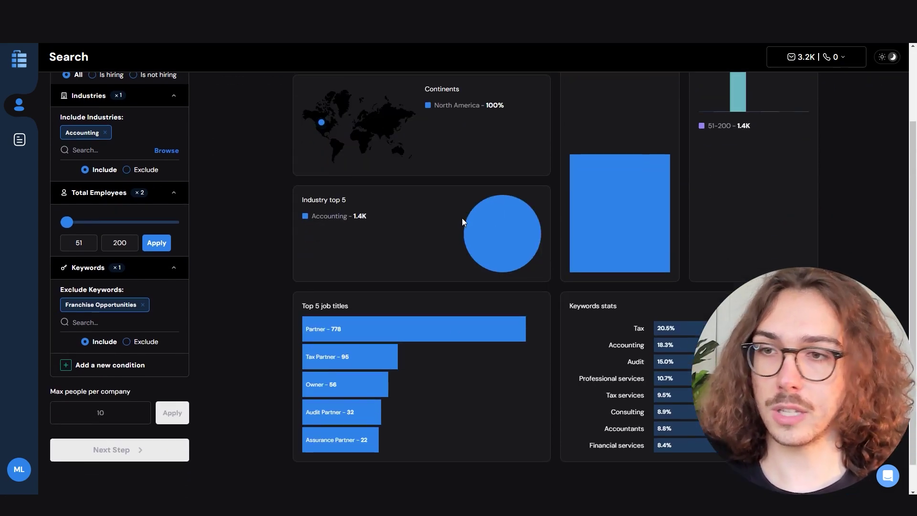
{"action": "scroll", "coordinate": [618, 266], "scroll_direction": "up", "scroll_amount": 2}
{"action": "scroll", "coordinate": [799, 210], "scroll_direction": "up", "scroll_amount": 1}
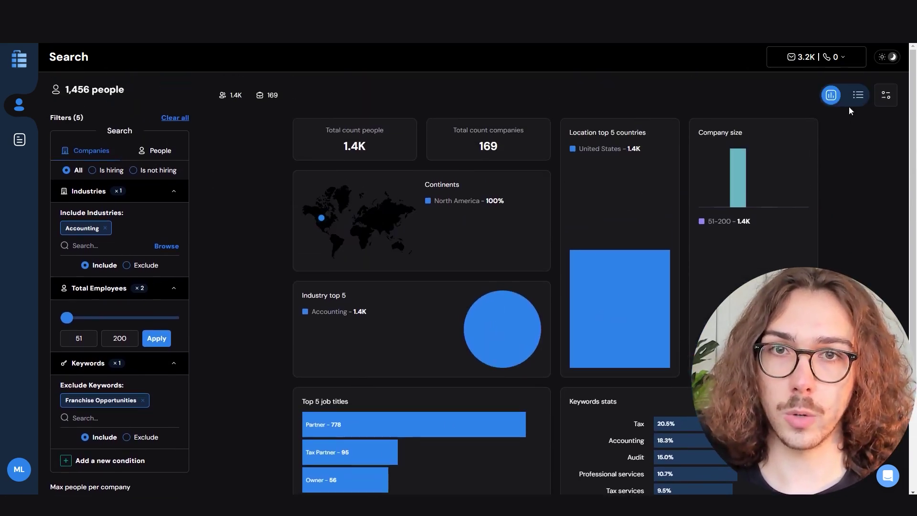
{"action": "left_click", "coordinate": [857, 95]}
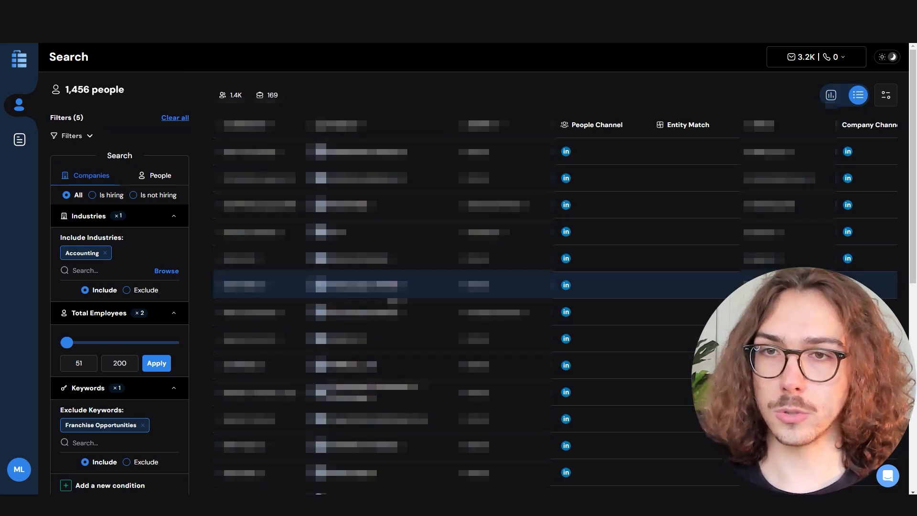
{"action": "scroll", "coordinate": [190, 403], "scroll_direction": "down", "scroll_amount": 2}
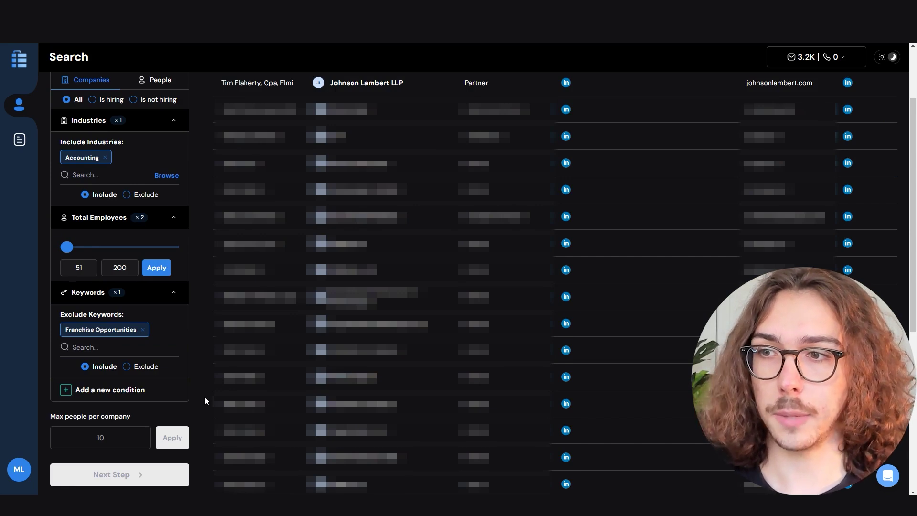
Step: Cap results at 15 people per company, leaving 673 people, and advance to Generate List
{"action": "left_click", "coordinate": [99, 438]}
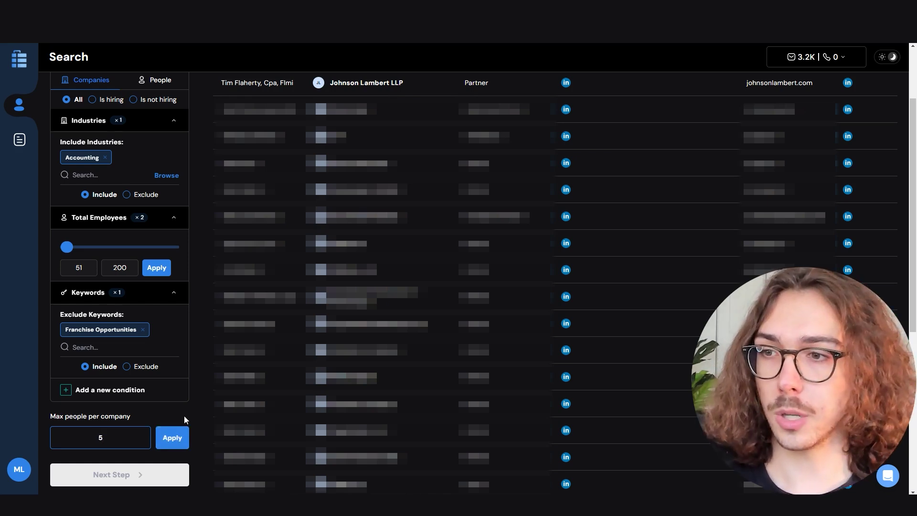
{"action": "type", "text": "10"}
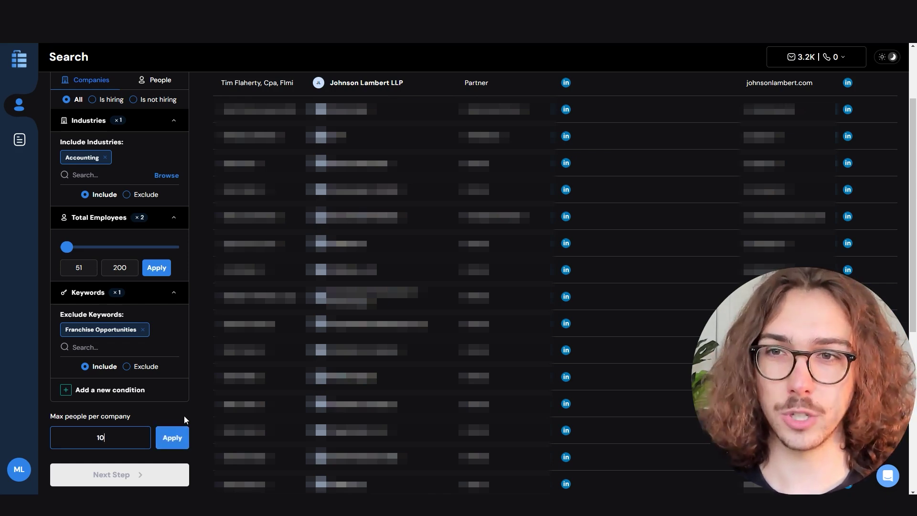
{"action": "key", "text": "Return"}
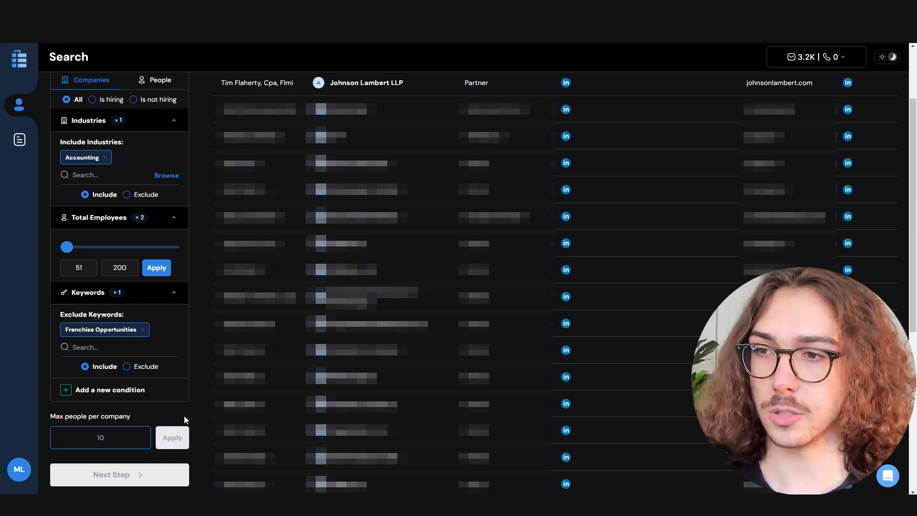
{"action": "key", "text": "BackSpace"}
{"action": "type", "text": "5"}
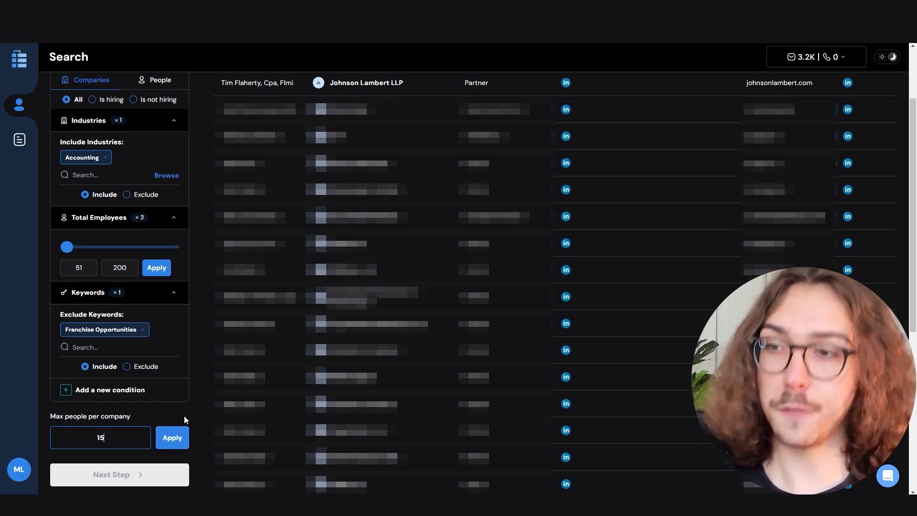
{"action": "left_click", "coordinate": [172, 438]}
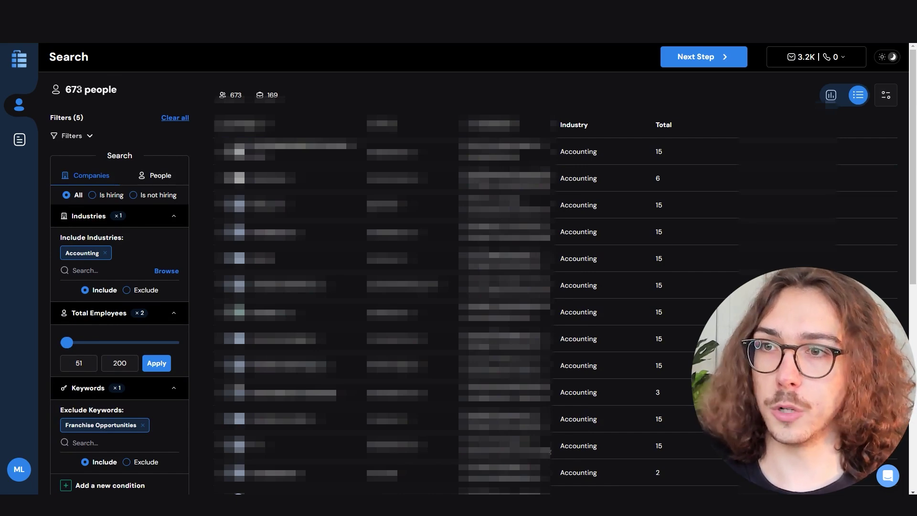
{"action": "scroll", "coordinate": [550, 452], "scroll_direction": "down", "scroll_amount": 3}
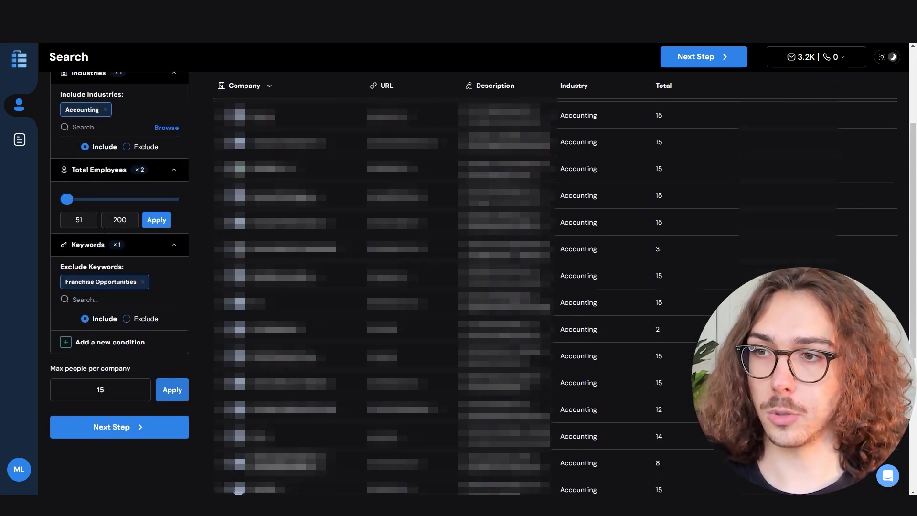
{"action": "left_click", "coordinate": [136, 427]}
{"action": "scroll", "coordinate": [204, 280], "scroll_direction": "up", "scroll_amount": 3}
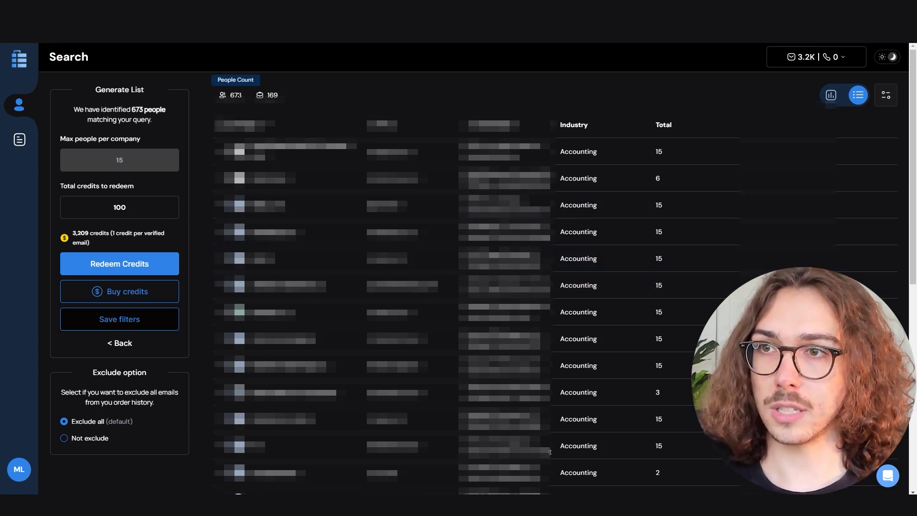
Step: Set the total credits to redeem to 100 out of the 673 matching leads
{"action": "double_click", "coordinate": [152, 202]}
{"action": "type", "text": "673"}
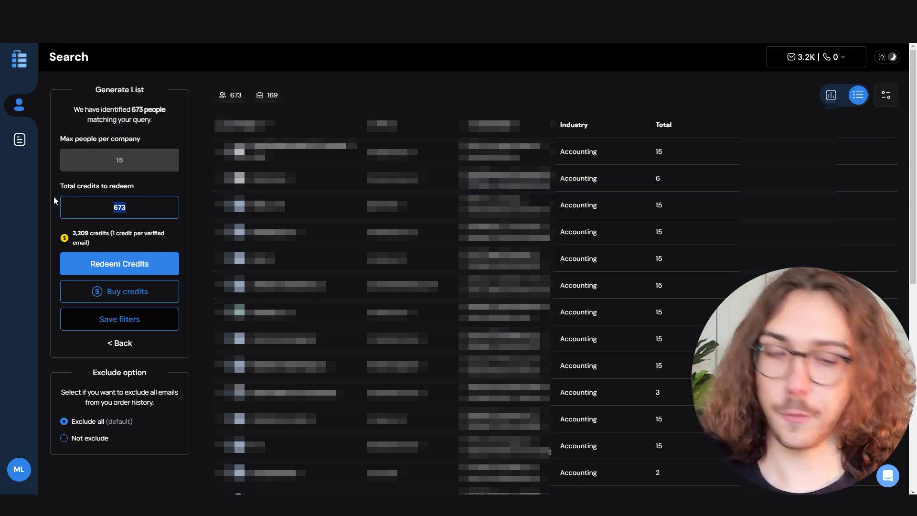
{"action": "key", "text": "BackSpace"}
{"action": "key", "text": "BackSpace"}
{"action": "key", "text": "BackSpace"}
{"action": "type", "text": "100"}
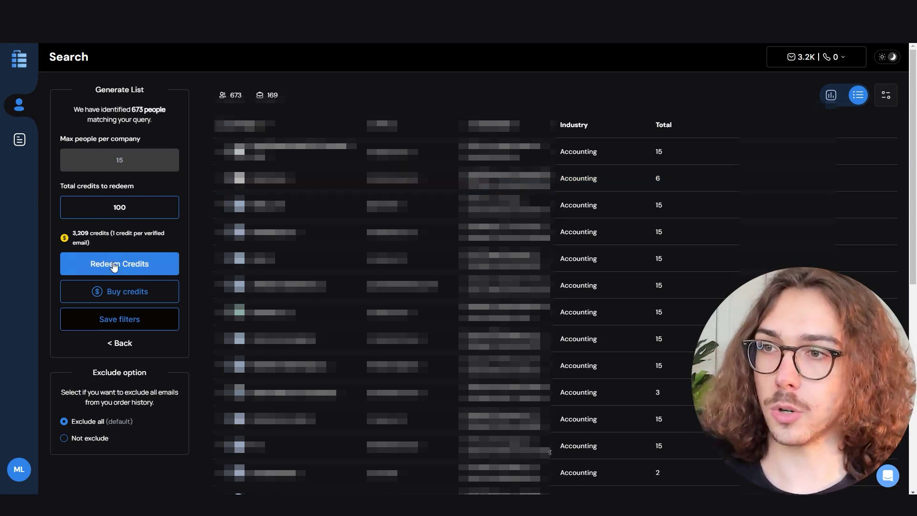
Step: Redeem the 100 credits to order the 100-lead list
{"action": "left_click", "coordinate": [130, 268]}
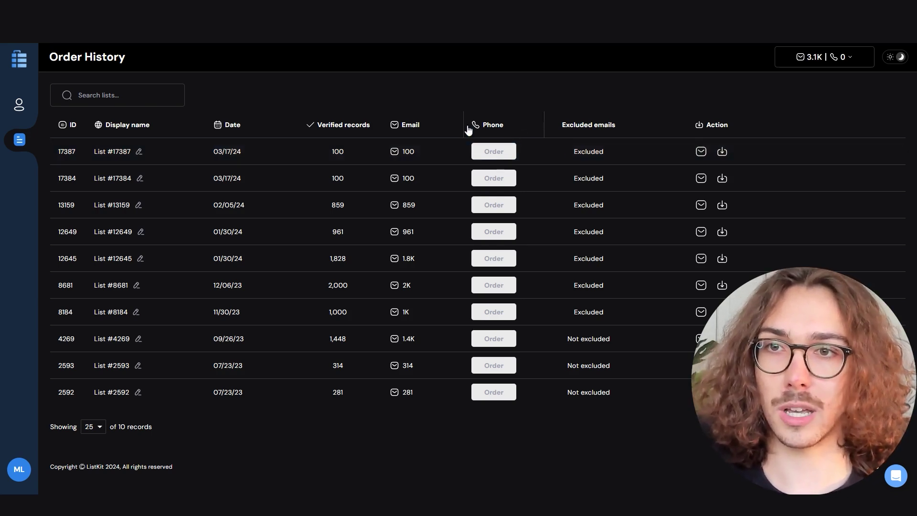
Step: Go back to the empty 'Get ready to build your leads list' people search screen
{"action": "left_click", "coordinate": [19, 105]}
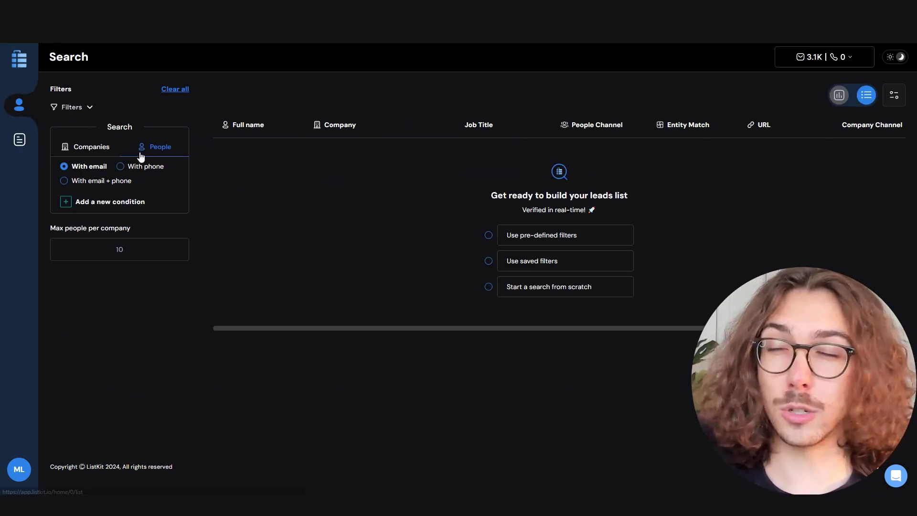
{"action": "mouse_move", "coordinate": [162, 169]}
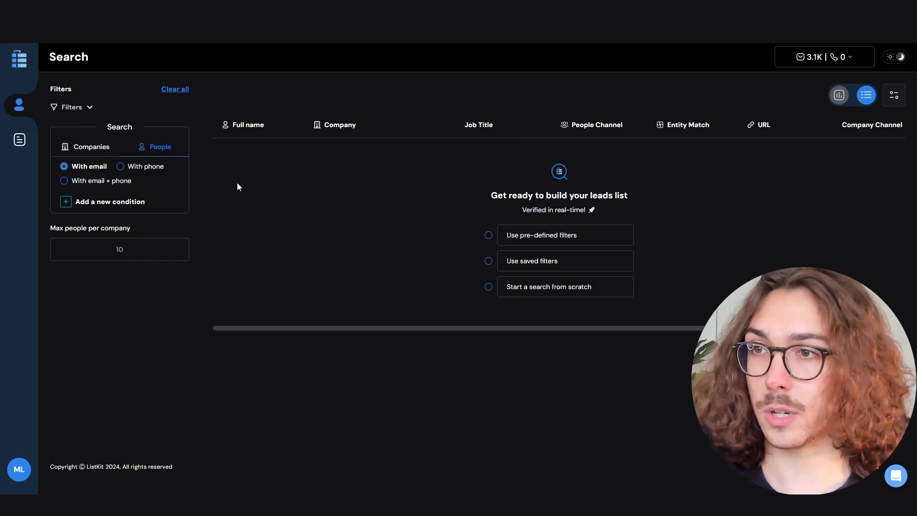
{"action": "mouse_move", "coordinate": [94, 168]}
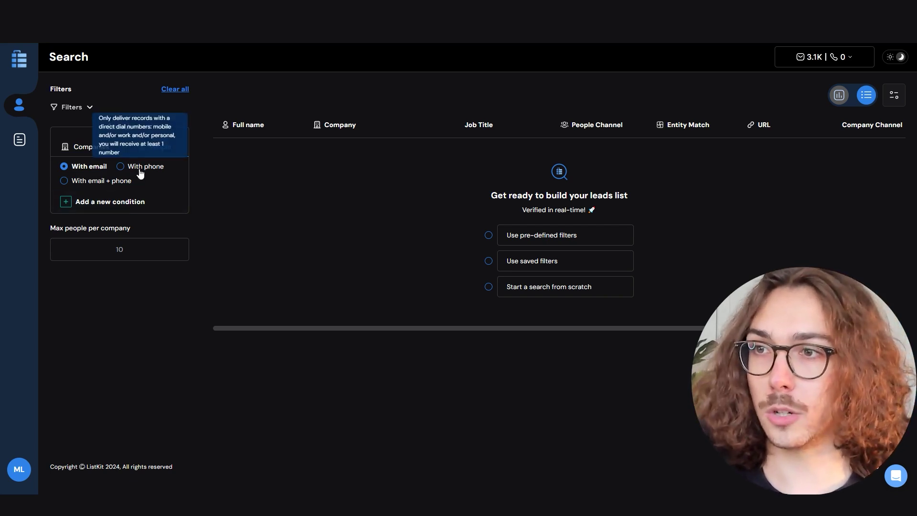
Step: Pick 'With email + phone', then settle on the 'With phone' contact option
{"action": "left_click", "coordinate": [88, 180]}
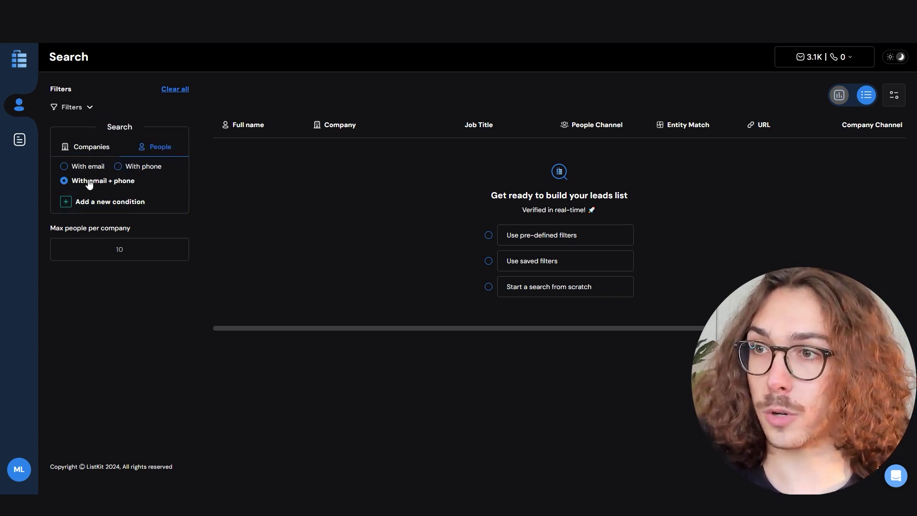
{"action": "left_click", "coordinate": [144, 168]}
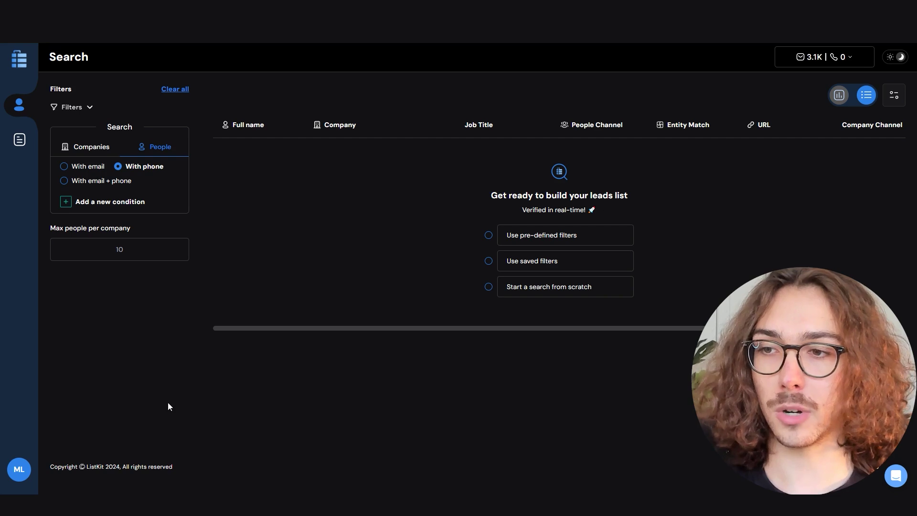